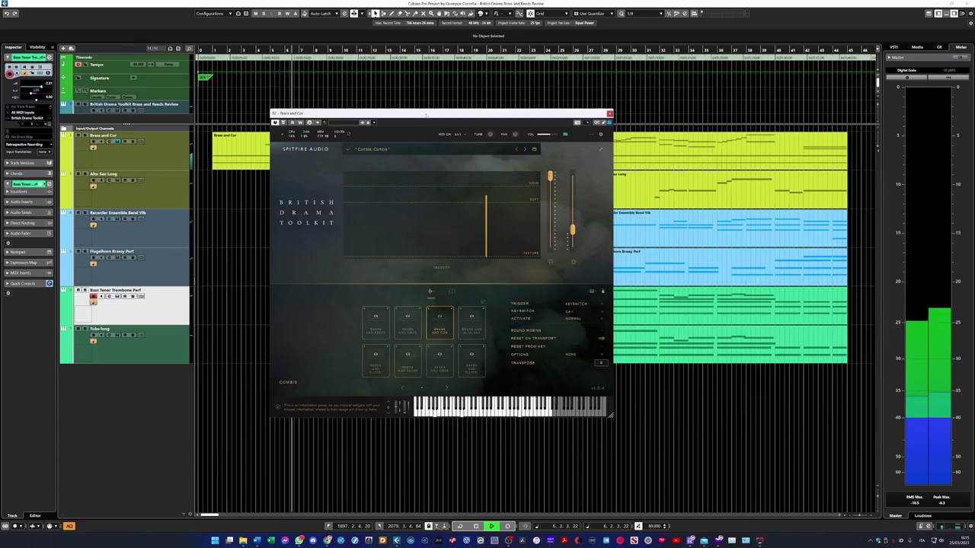
# During playback, inspect the Brass and Cor instrument and the Bass Tenor Trombone Perf instrument, closing each one after viewing
pyautogui.moveTo(454, 114); pyautogui.dragTo(562, 176)
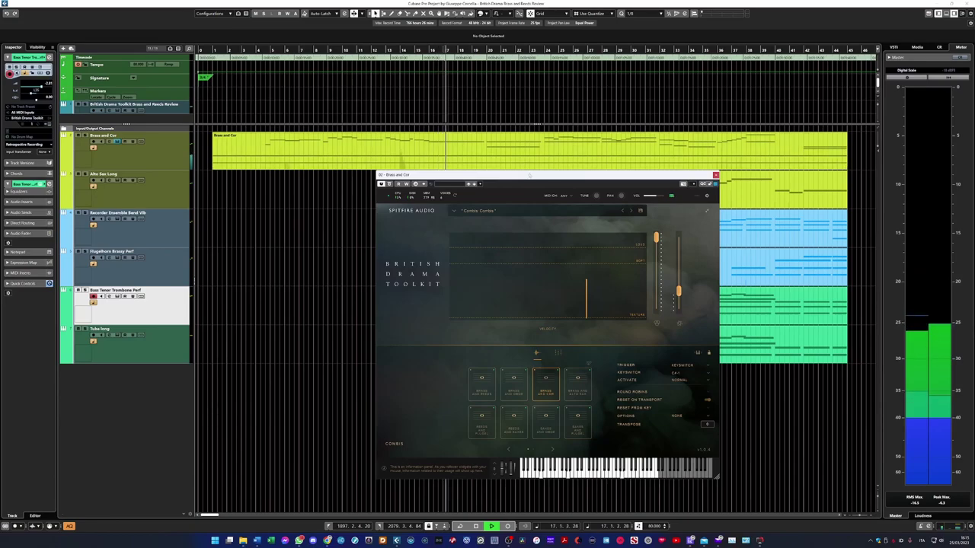
pyautogui.click(716, 175)
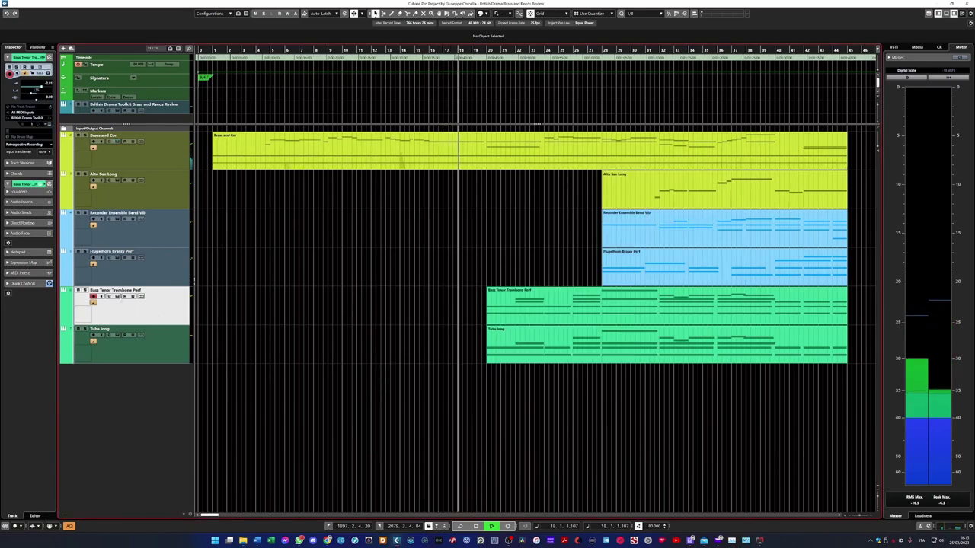
pyautogui.click(117, 296)
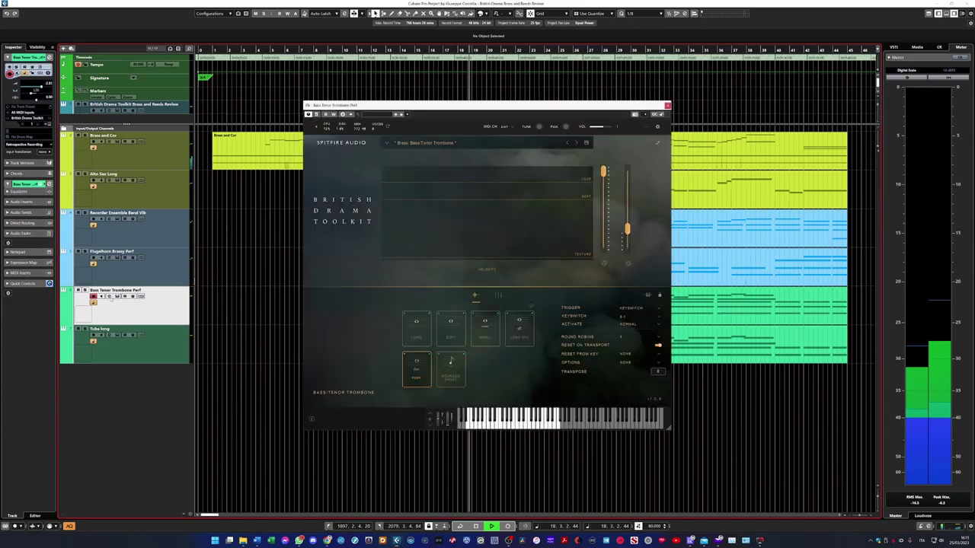
pyautogui.moveTo(516, 108); pyautogui.dragTo(579, 146)
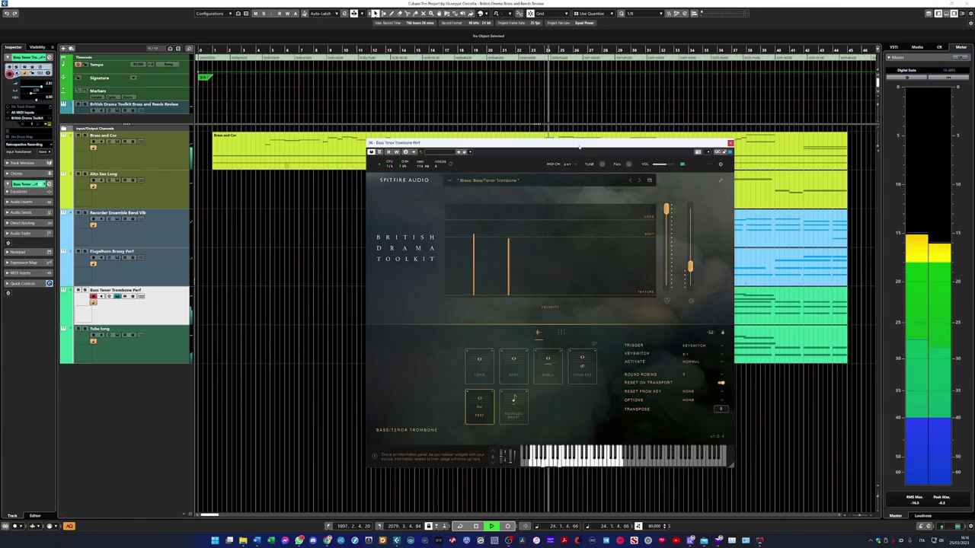
pyautogui.press('Escape')
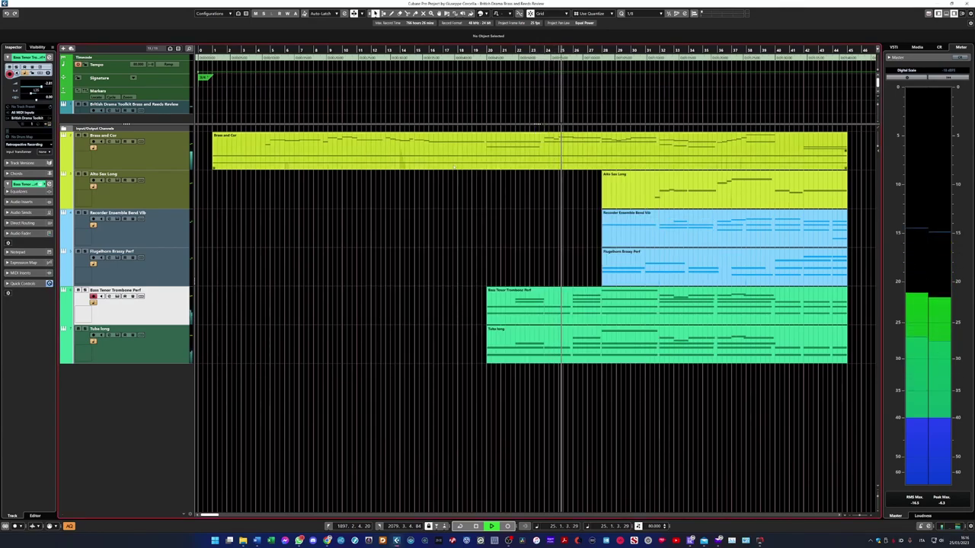
# Inspect the Tuba long and Recorder Ensemble Bend Vib instruments while the arrangement plays, closing each one
pyautogui.click(118, 335)
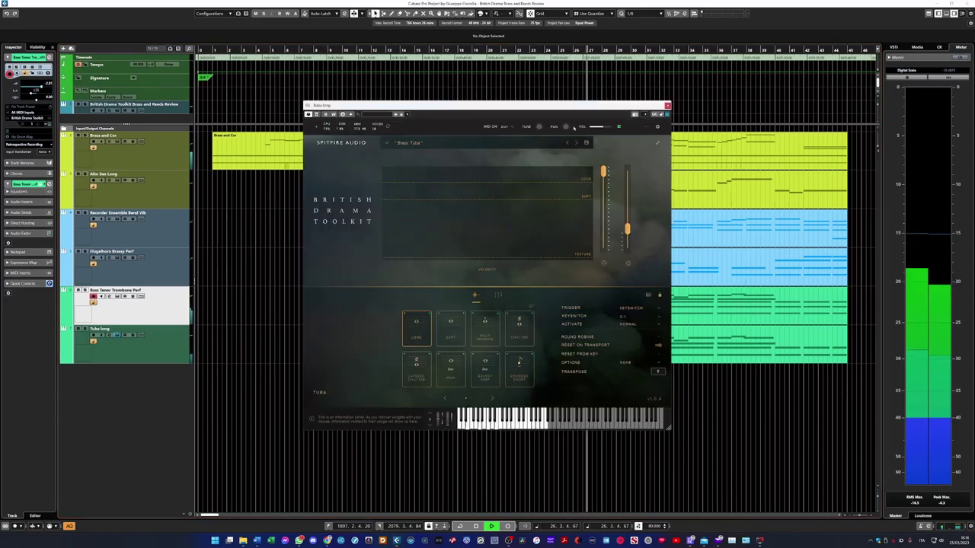
pyautogui.moveTo(562, 107); pyautogui.dragTo(478, 112)
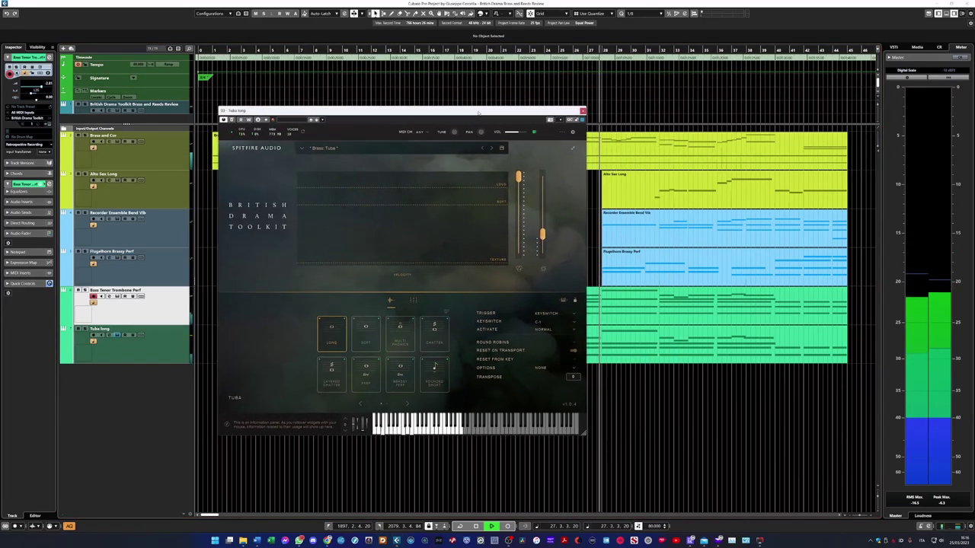
pyautogui.press('Escape')
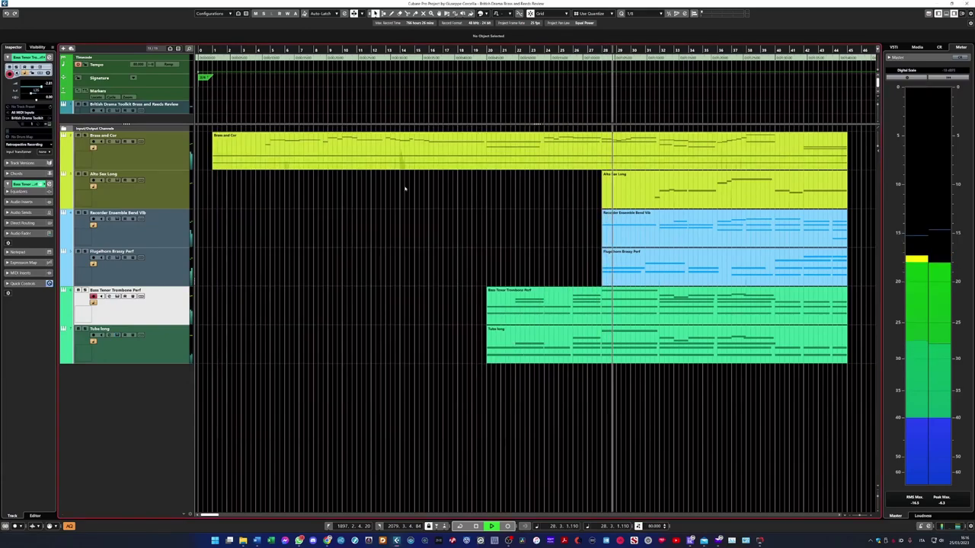
pyautogui.click(112, 220)
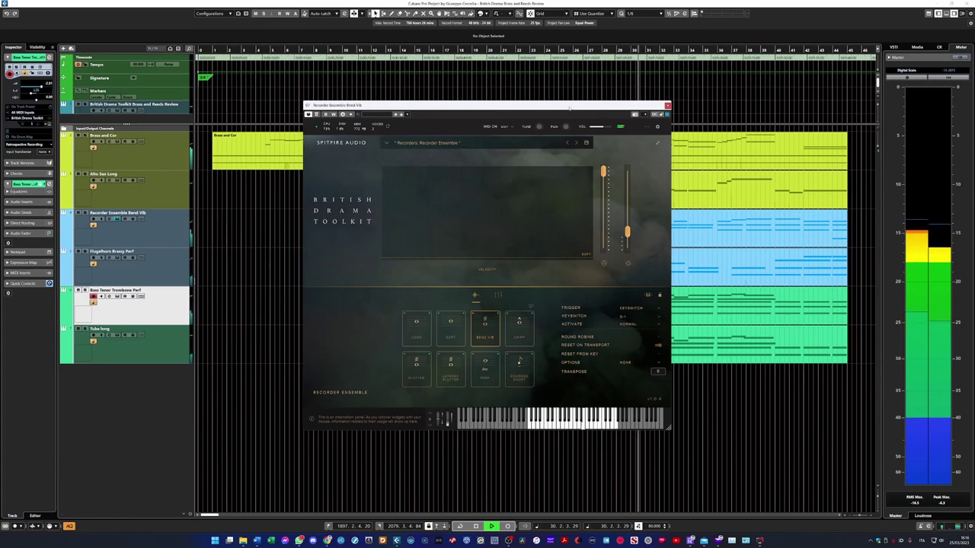
pyautogui.press('Escape')
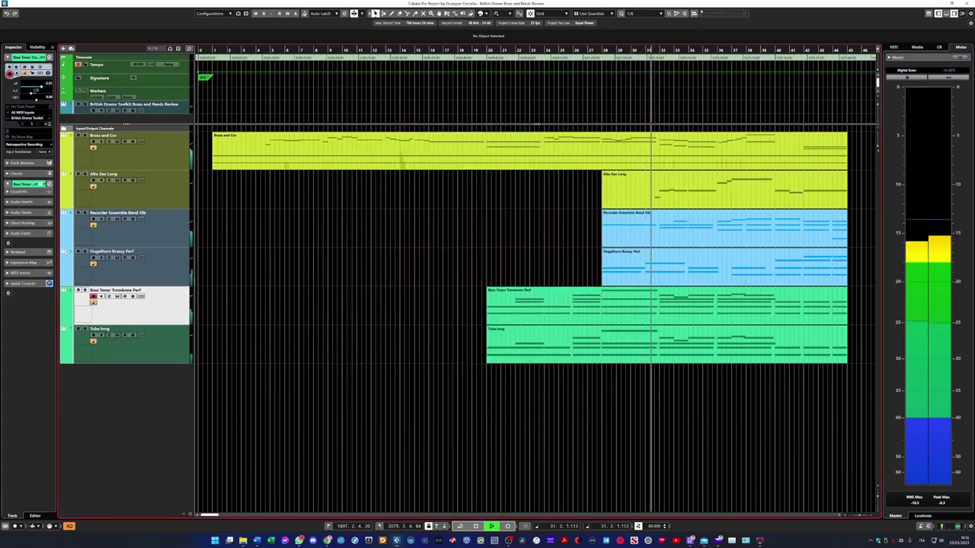
# Inspect the Alto Sax Long and Flugelhorn Brassy Perf instruments while the arrangement plays, closing each one
pyautogui.click(117, 181)
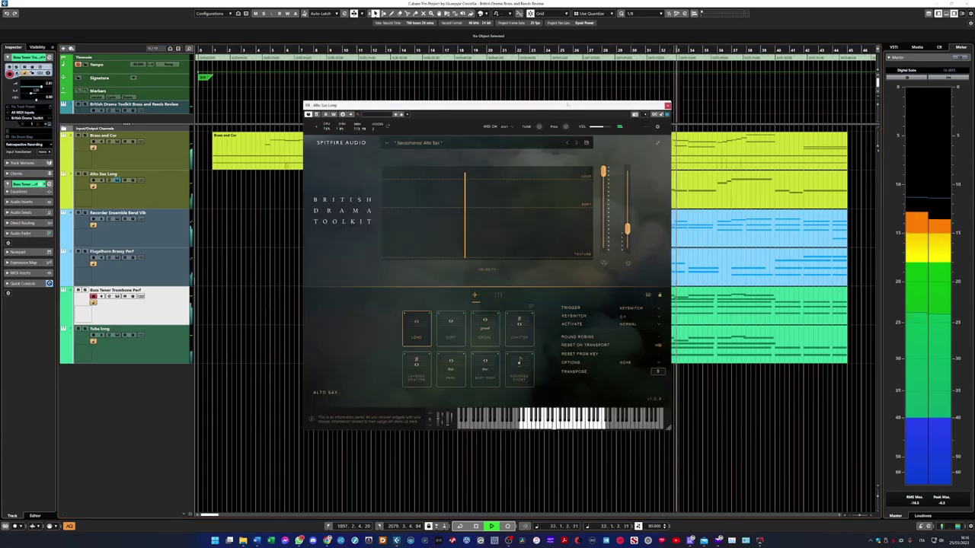
pyautogui.moveTo(573, 108); pyautogui.dragTo(466, 129)
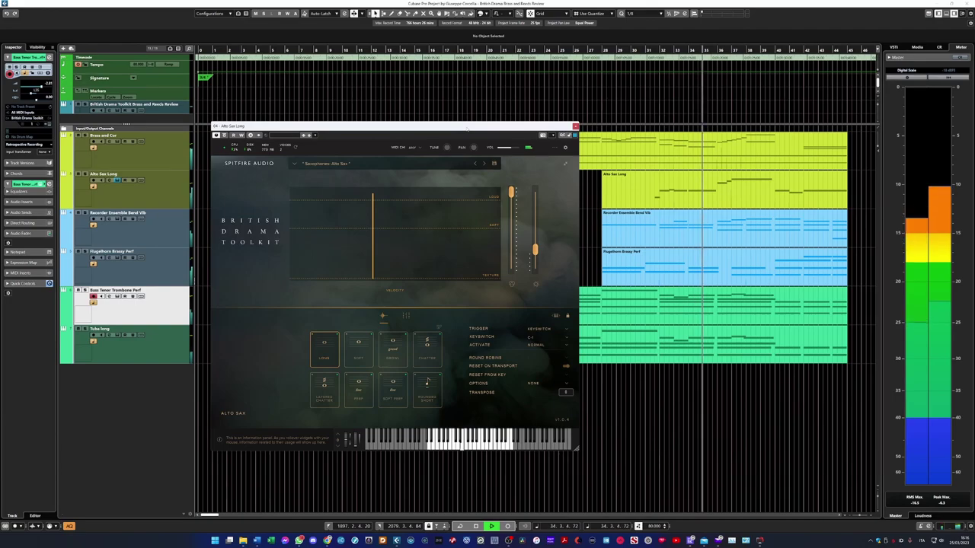
pyautogui.click(575, 126)
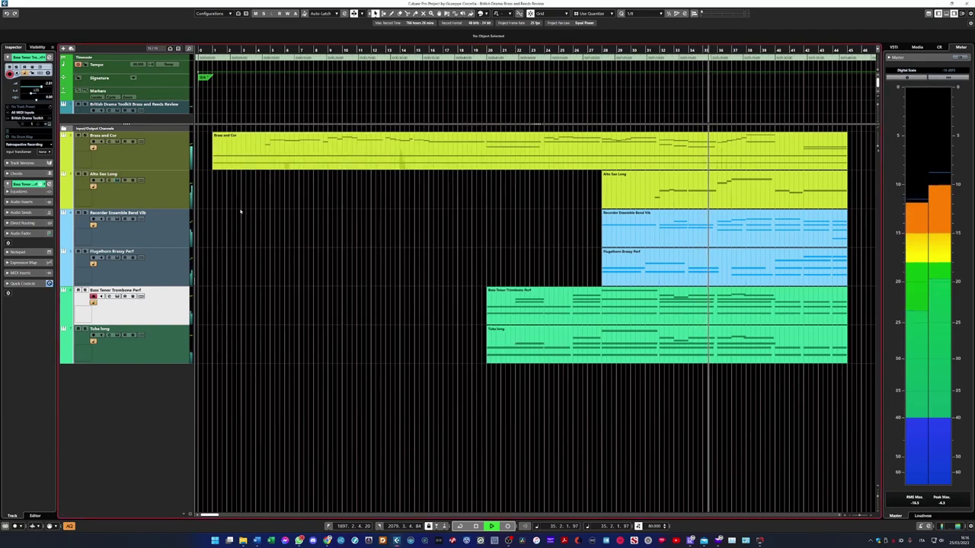
pyautogui.click(117, 258)
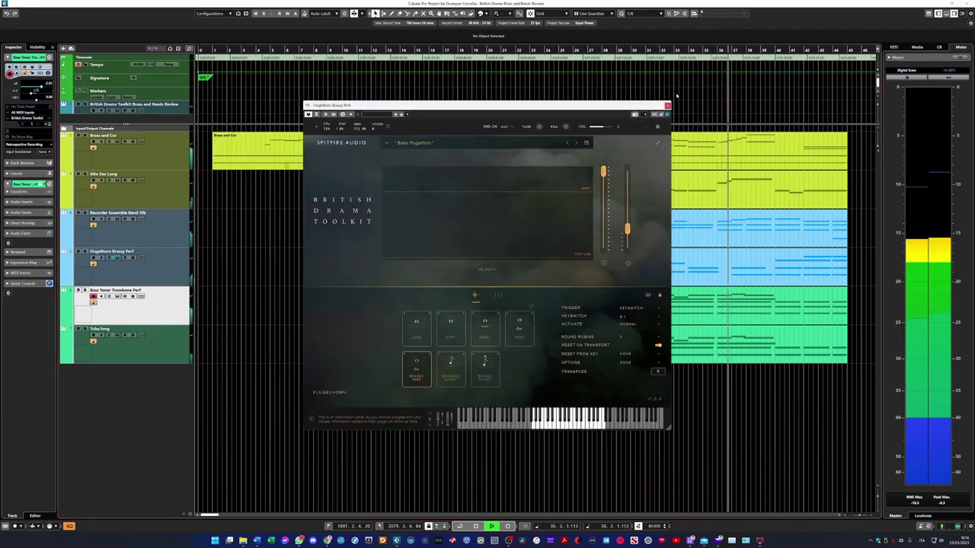
pyautogui.moveTo(604, 108); pyautogui.dragTo(551, 125)
pyautogui.click(614, 120)
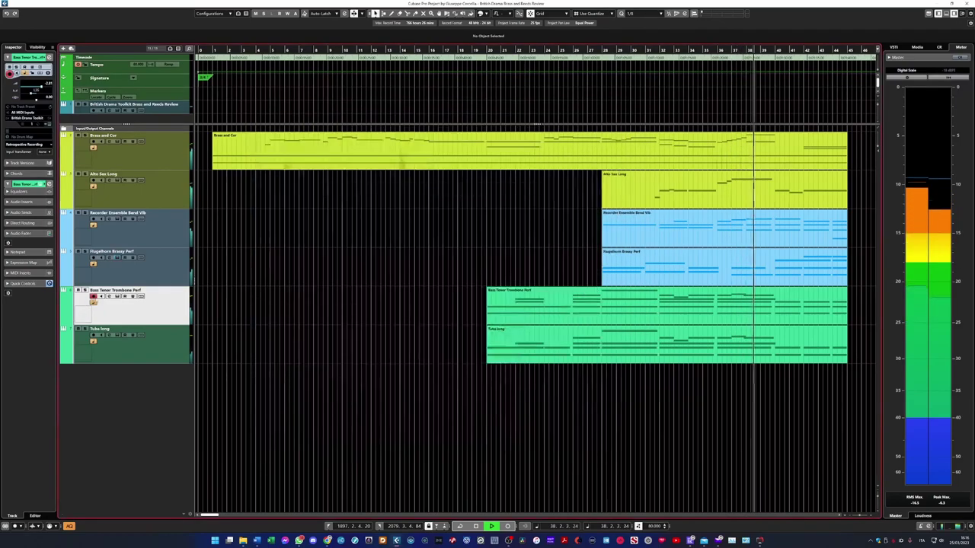
# Review the Bass Tenor Trombone Perf and Tuba long instruments again near the end of the arrangement and close both
pyautogui.click(118, 296)
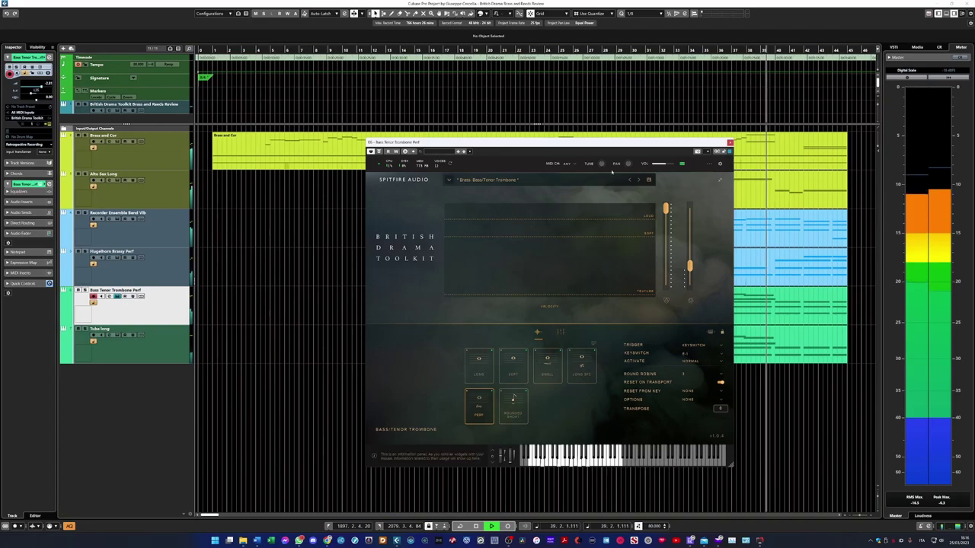
pyautogui.moveTo(661, 147); pyautogui.dragTo(549, 143)
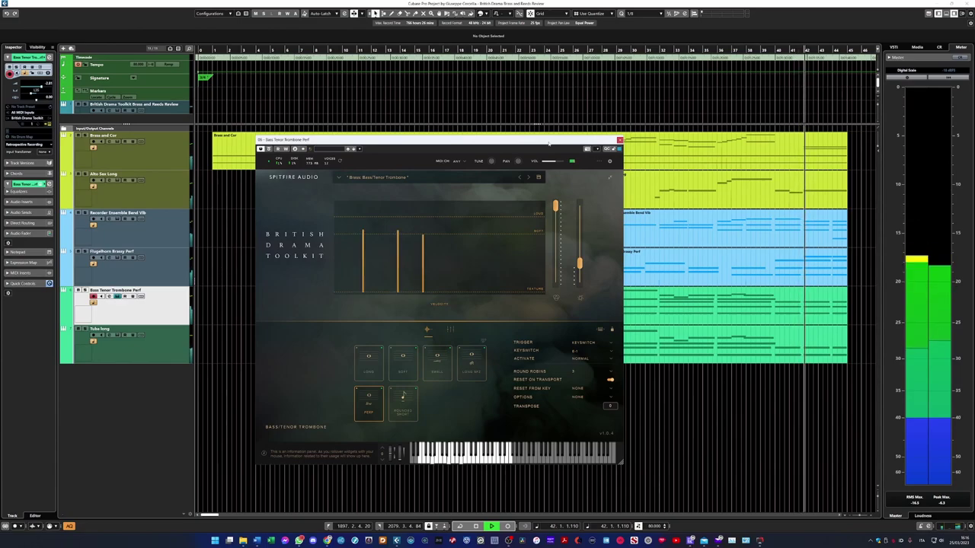
pyautogui.press('Escape')
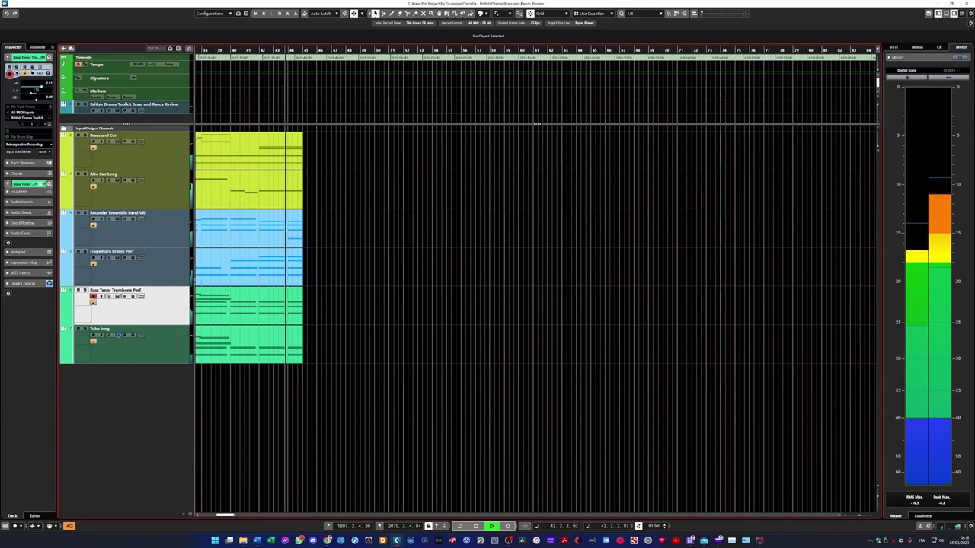
pyautogui.click(117, 335)
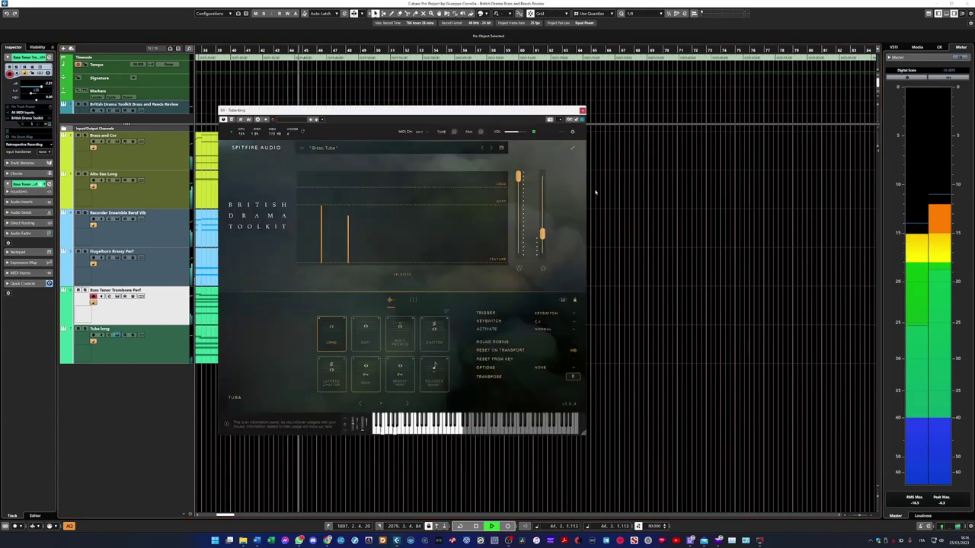
pyautogui.press('Escape')
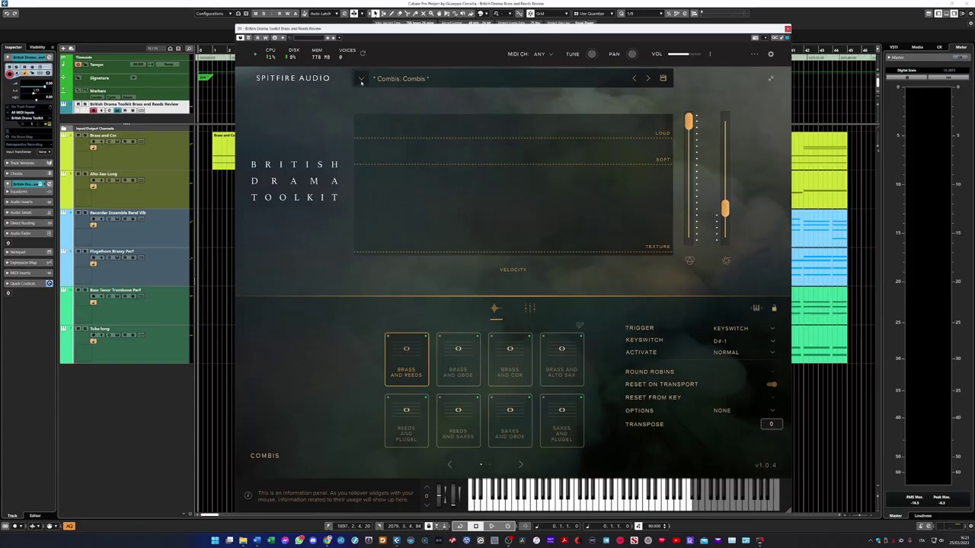
# Browse the British Drama Toolkit preset list through the reeds, recorders and saxophones sections
pyautogui.scroll(-10, 516, 122)
pyautogui.scroll(-3, 515, 122)
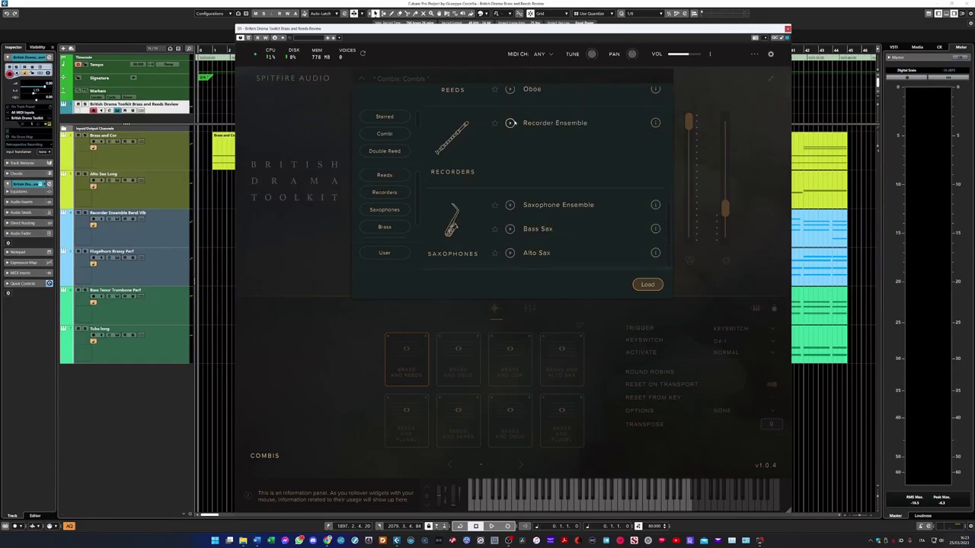
pyautogui.scroll(-3, 509, 122)
pyautogui.moveTo(655, 185)
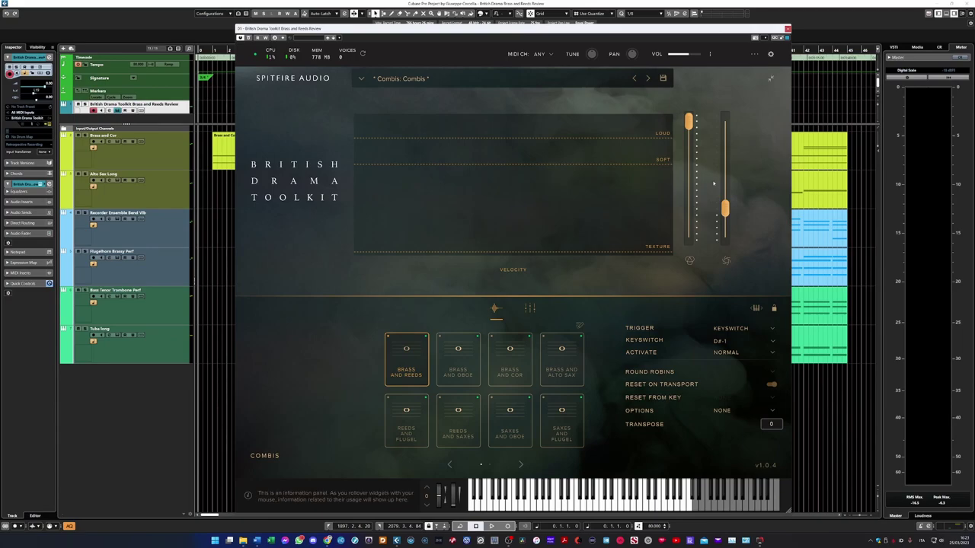
# Show the Combis preset's Close and Tree signal levels and its attack, release and reverb controls, including the reverb type choices
pyautogui.moveTo(688, 208)
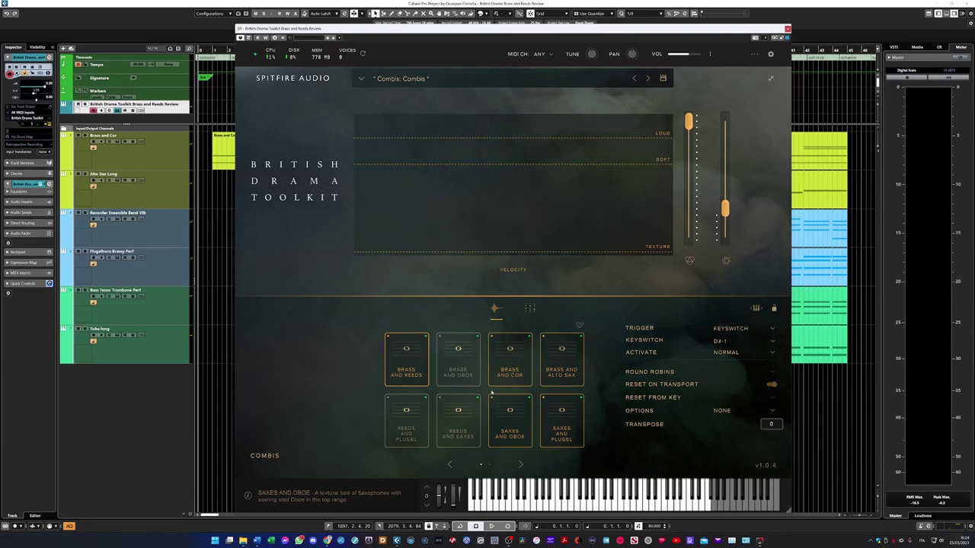
pyautogui.click(531, 309)
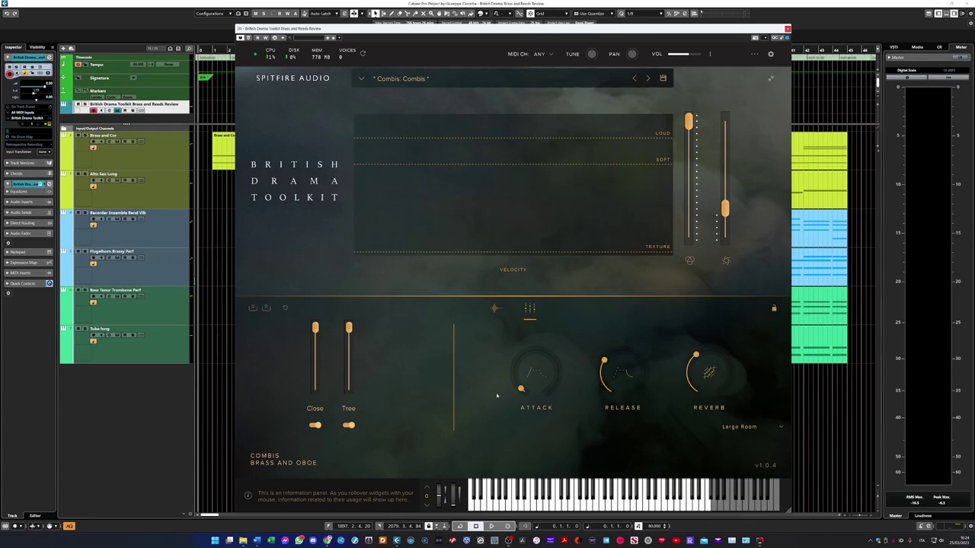
pyautogui.click(780, 428)
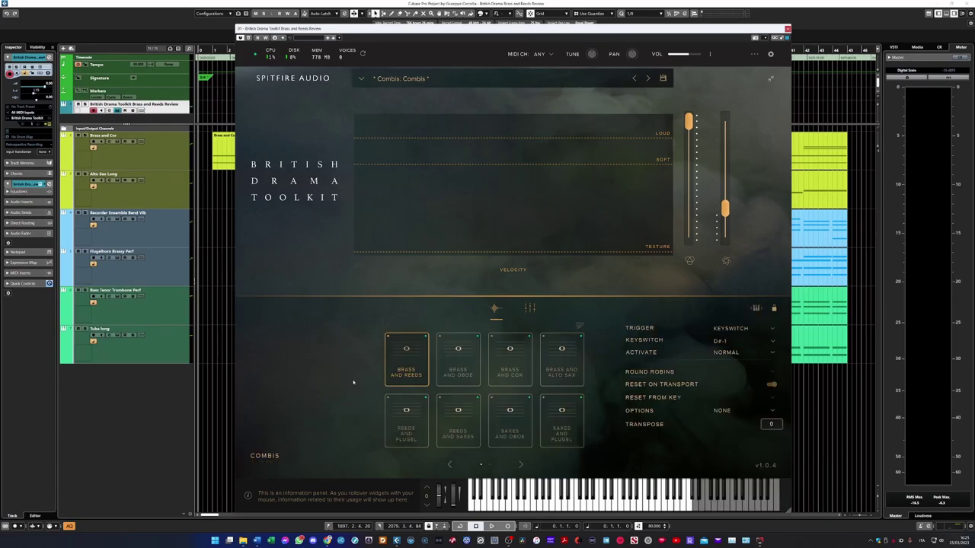
# Audition the Combis patches, including Reeds and Flugel and Brass and Recs on the second page, and return to the first page
pyautogui.click(150, 429)
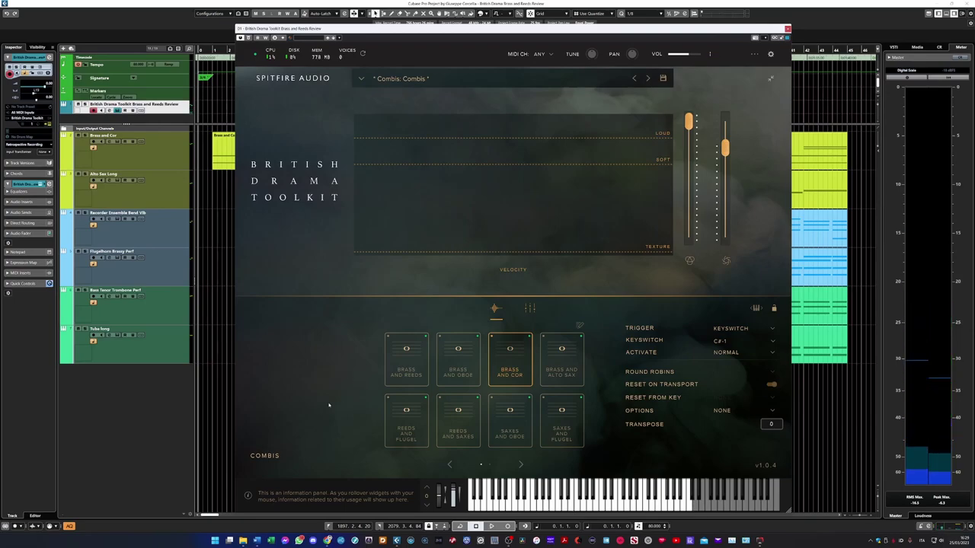
pyautogui.click(421, 434)
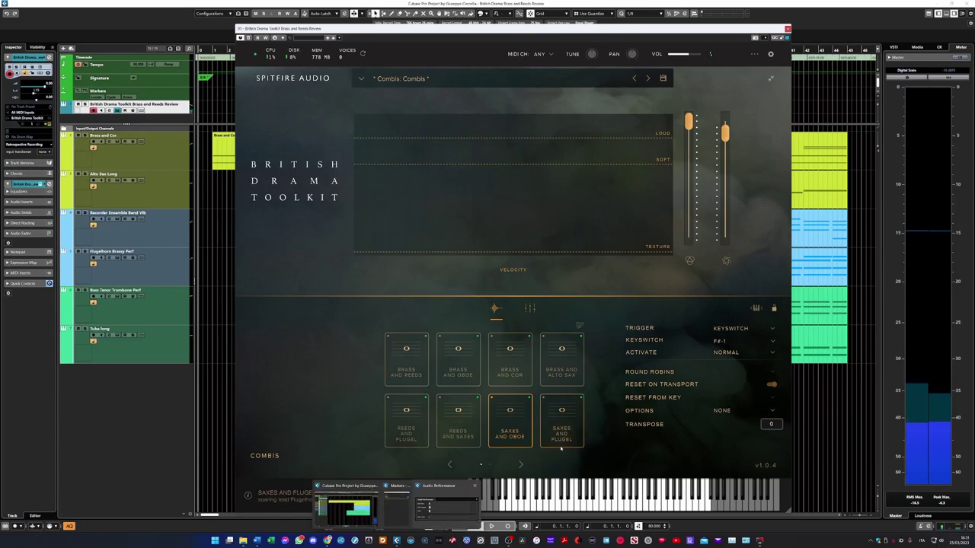
pyautogui.click(520, 465)
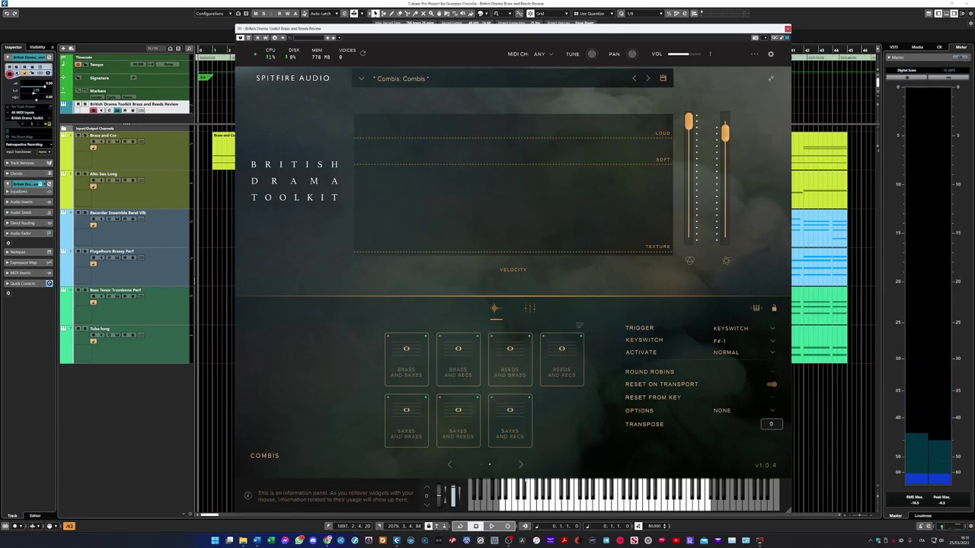
pyautogui.click(469, 376)
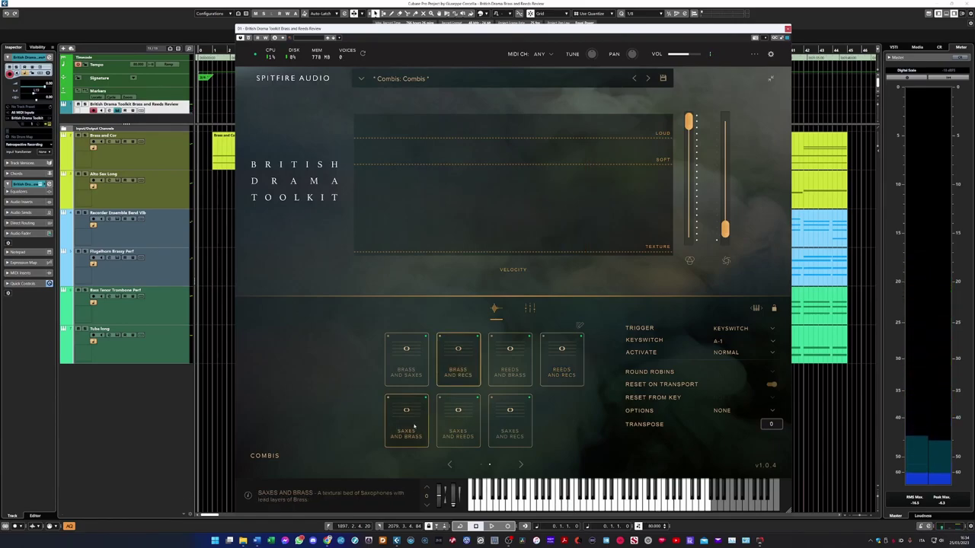
pyautogui.click(449, 463)
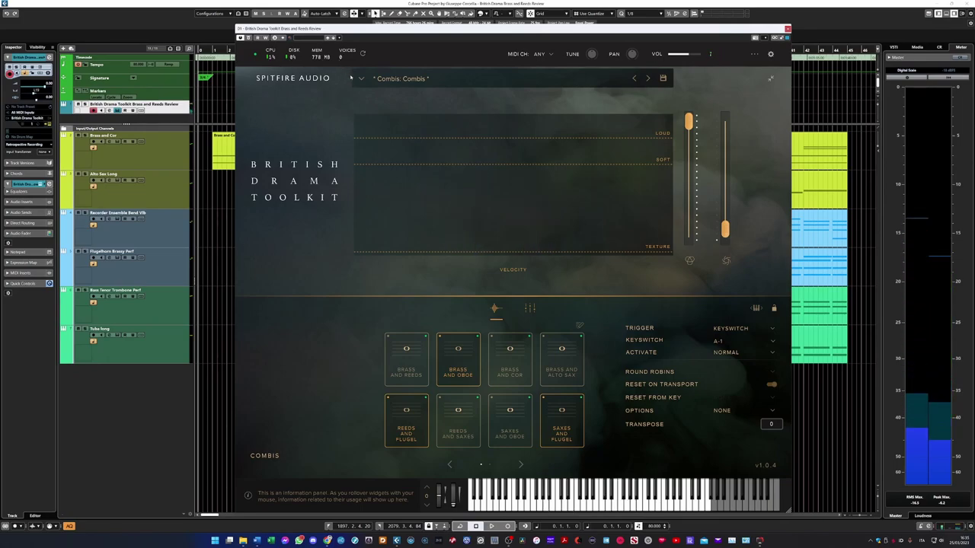
# Load the Brass Ensemble preset from the Brass section of the preset list
pyautogui.click(361, 79)
pyautogui.scroll(-1, 551, 170)
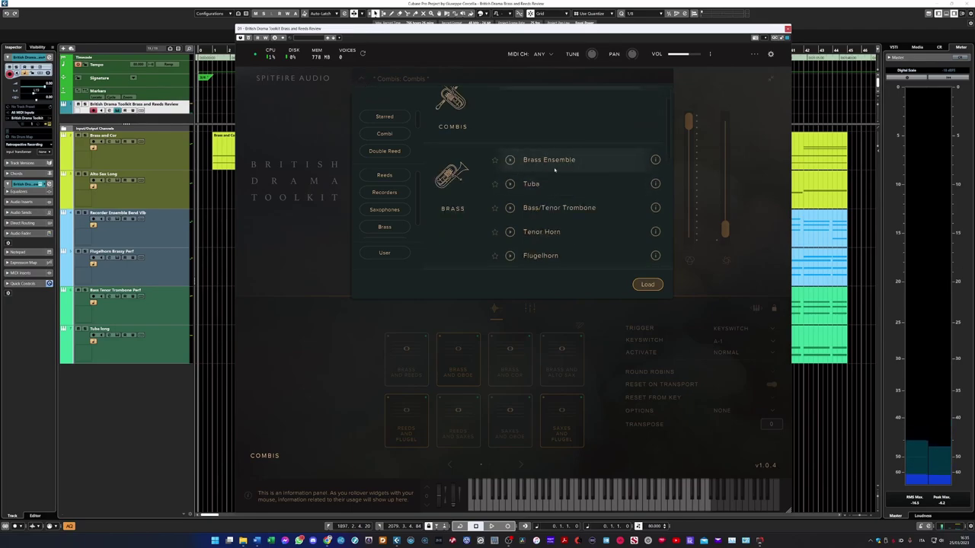
pyautogui.doubleClick(558, 167)
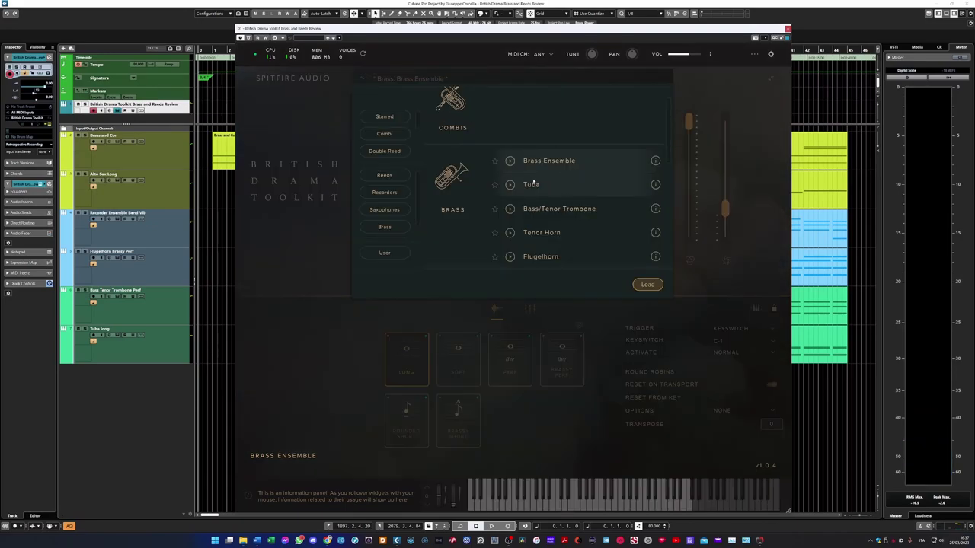
# Load the Tuba preset, select its Brassy Perf articulation and show the next page of tuba articulations
pyautogui.doubleClick(533, 184)
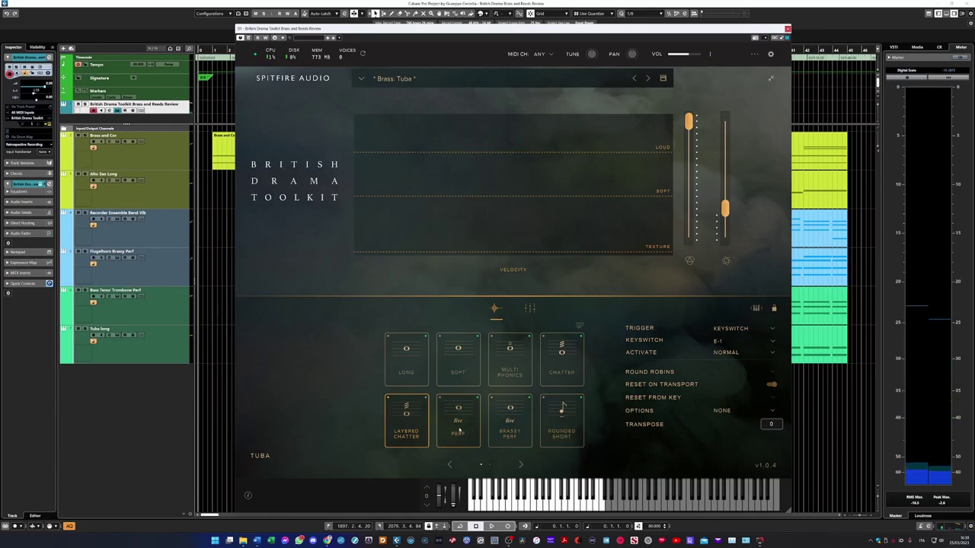
pyautogui.click(509, 428)
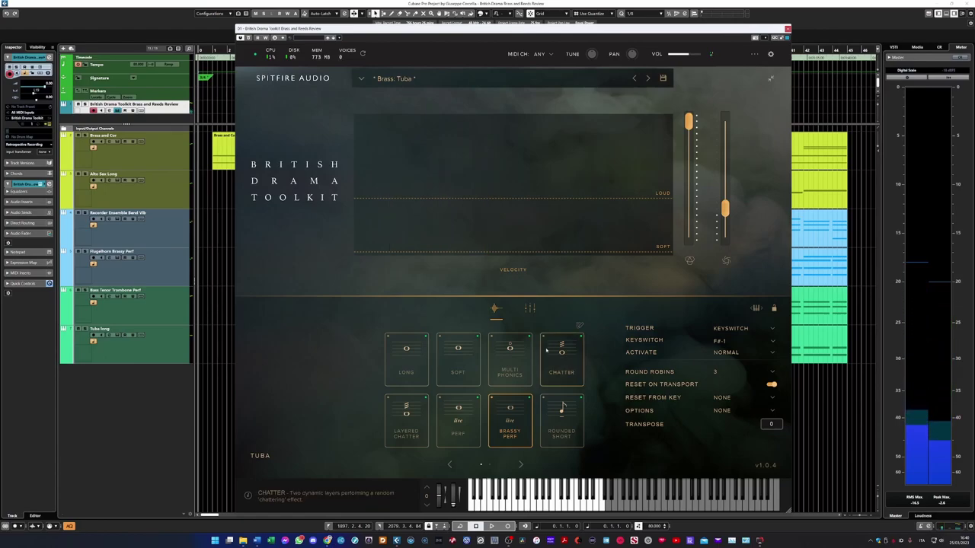
pyautogui.click(520, 465)
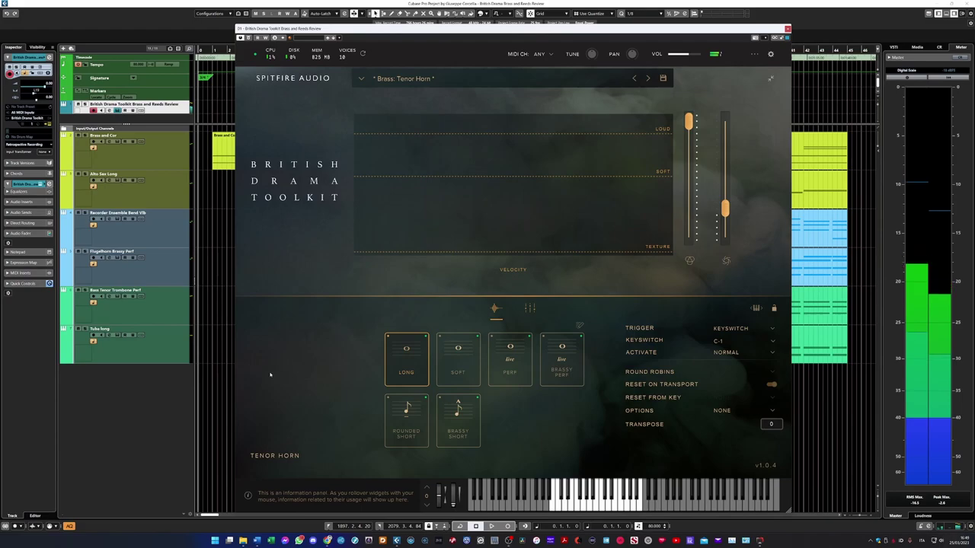
# Select the tenor horn's Perf articulation and audition it with the Short Plate and Bright Room reverb types
pyautogui.click(509, 358)
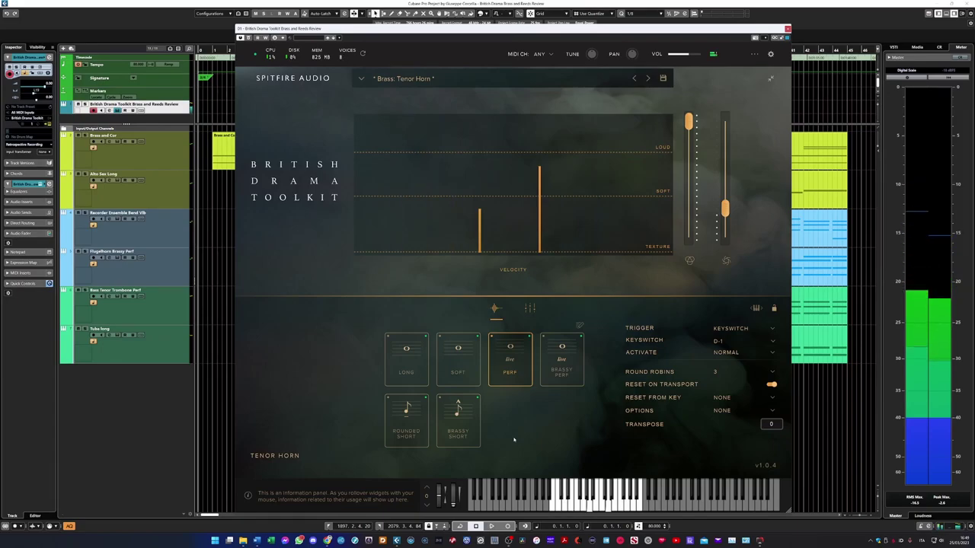
pyautogui.click(529, 307)
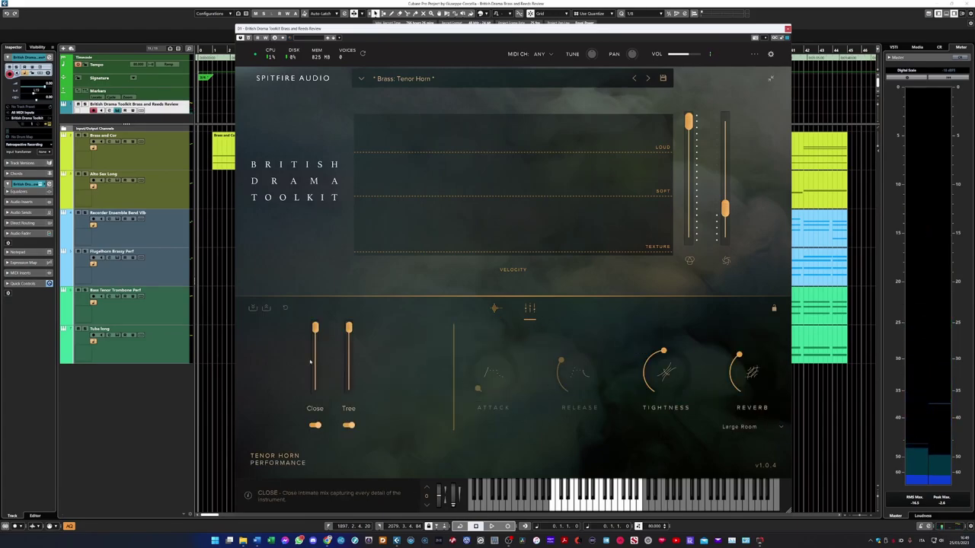
pyautogui.click(746, 427)
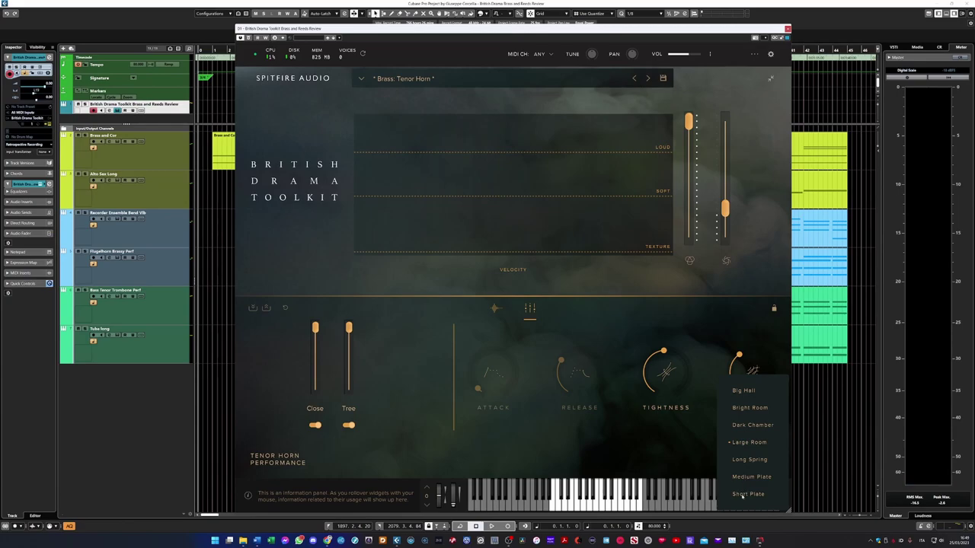
pyautogui.click(741, 495)
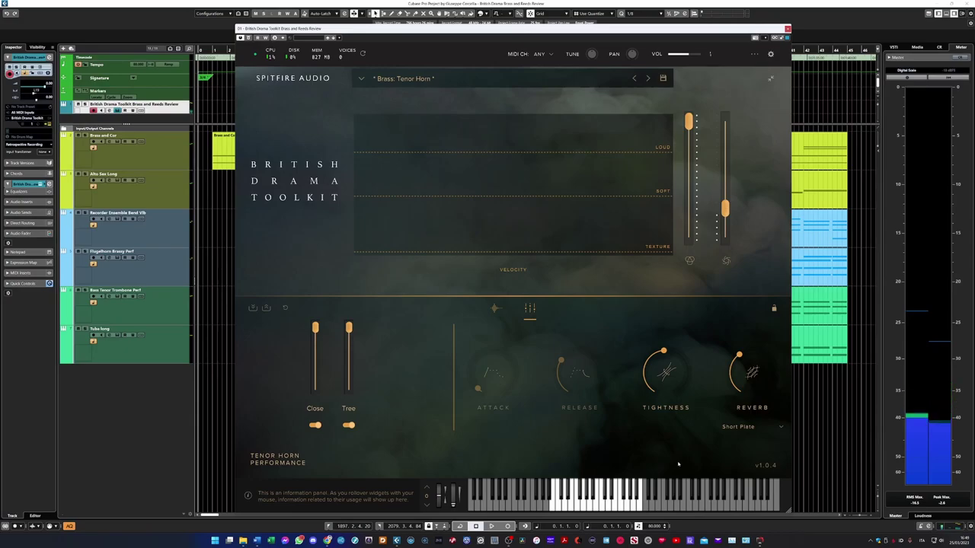
pyautogui.click(776, 427)
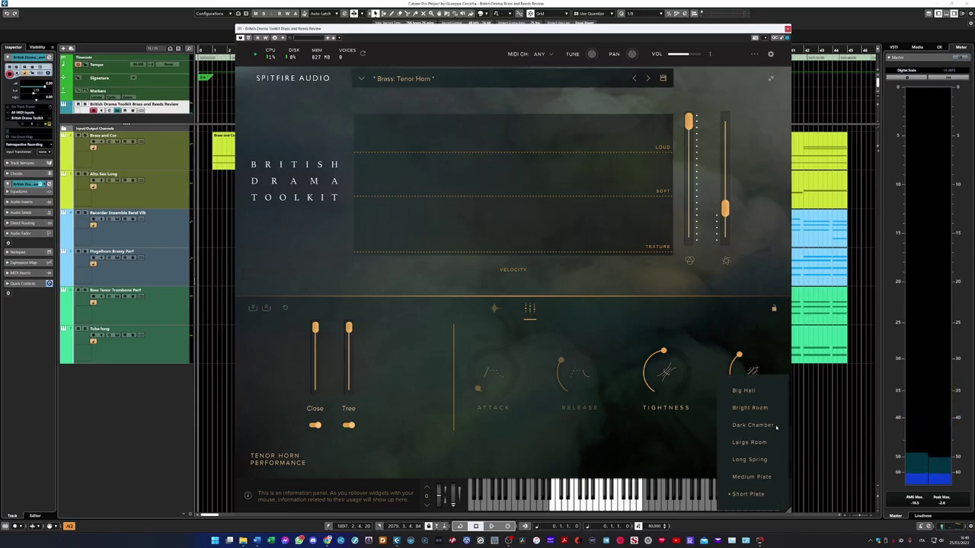
pyautogui.click(747, 409)
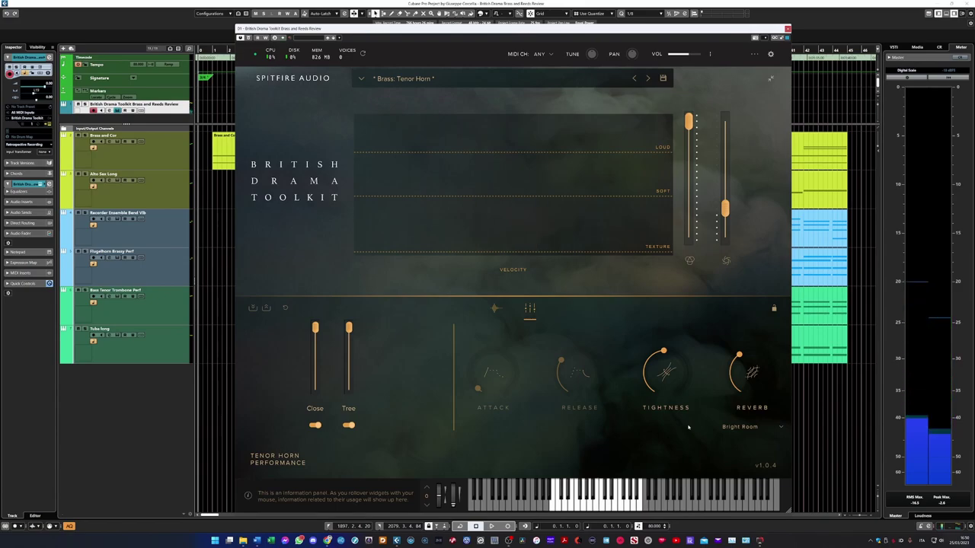
# Compare the tenor horn's Close and Tree signals separately, restore both to full level and set the reverb type to Large Room
pyautogui.moveTo(349, 328); pyautogui.dragTo(349, 387)
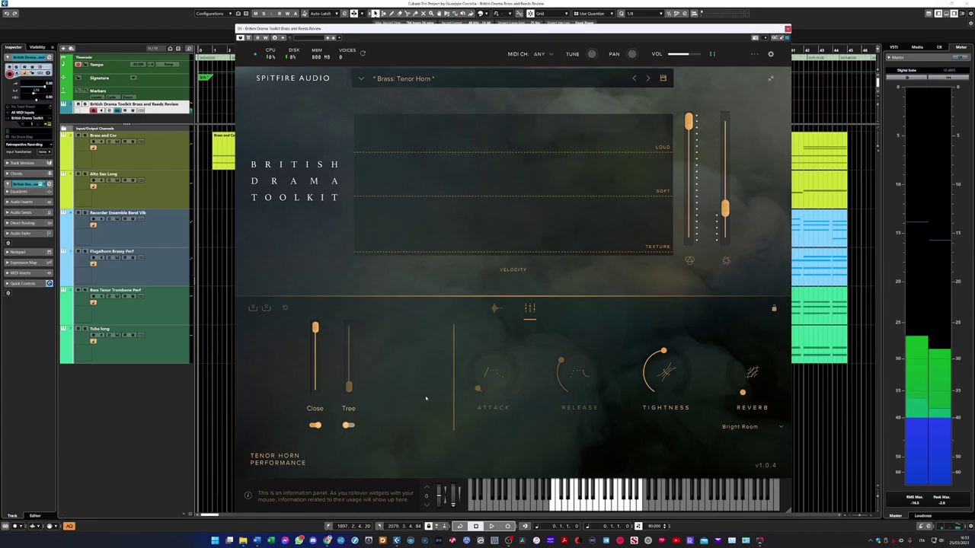
pyautogui.moveTo(314, 328); pyautogui.dragTo(353, 327)
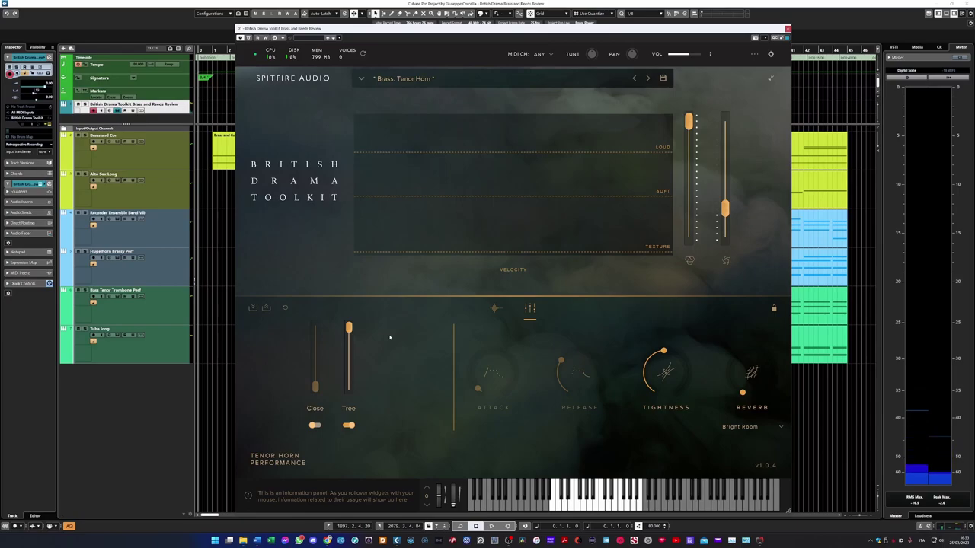
pyautogui.moveTo(315, 387); pyautogui.dragTo(314, 334)
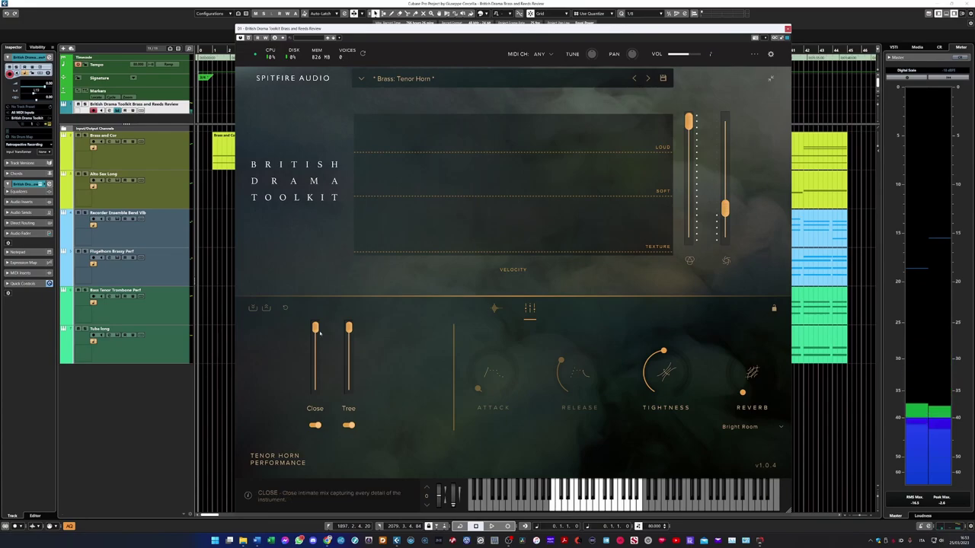
pyautogui.moveTo(748, 396)
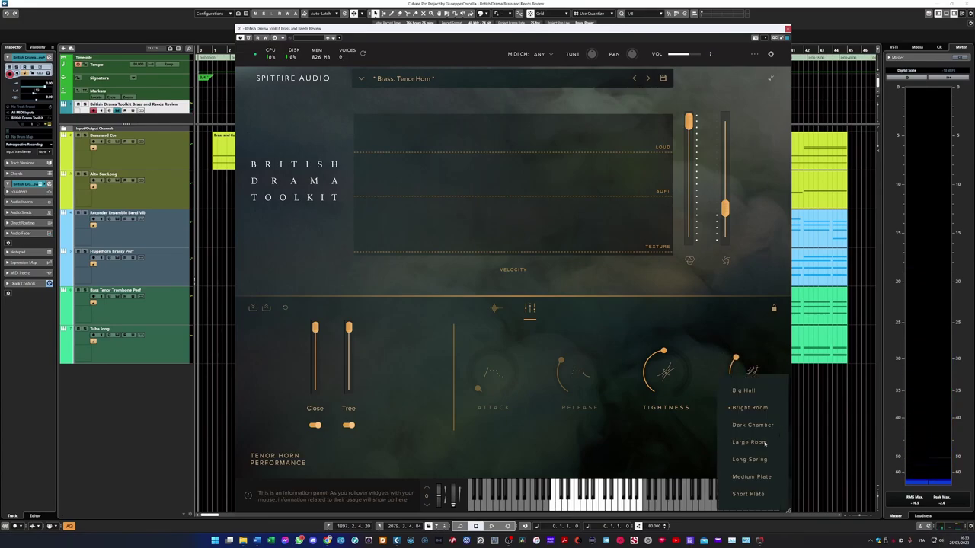
pyautogui.click(750, 443)
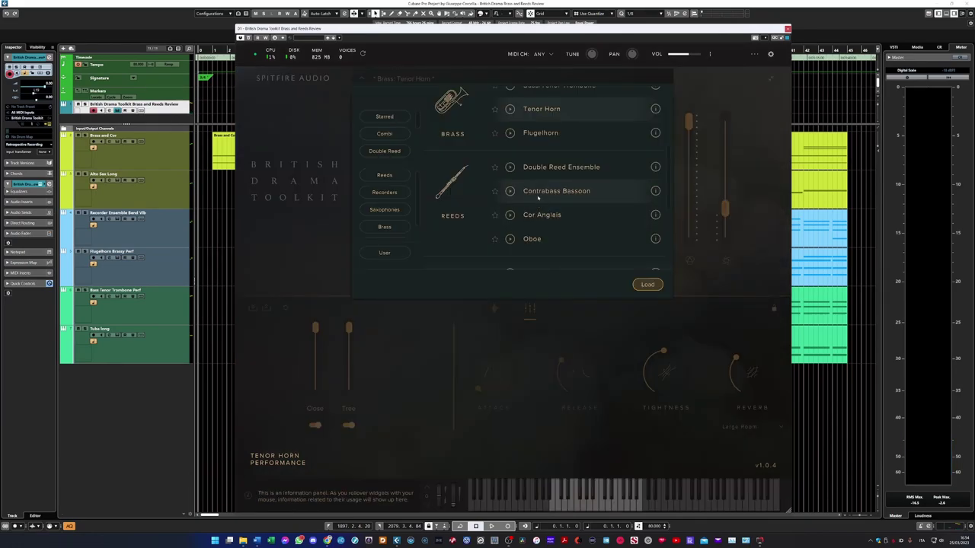
# Load the Contrabass Bassoon preset from the Reeds section and audition its Swell, Chatter and Perf articulations
pyautogui.doubleClick(537, 196)
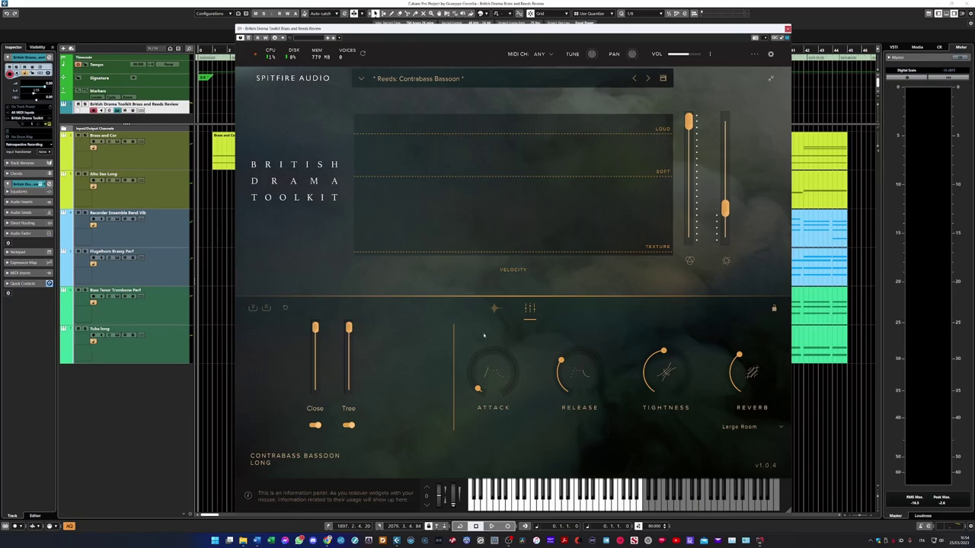
pyautogui.click(495, 308)
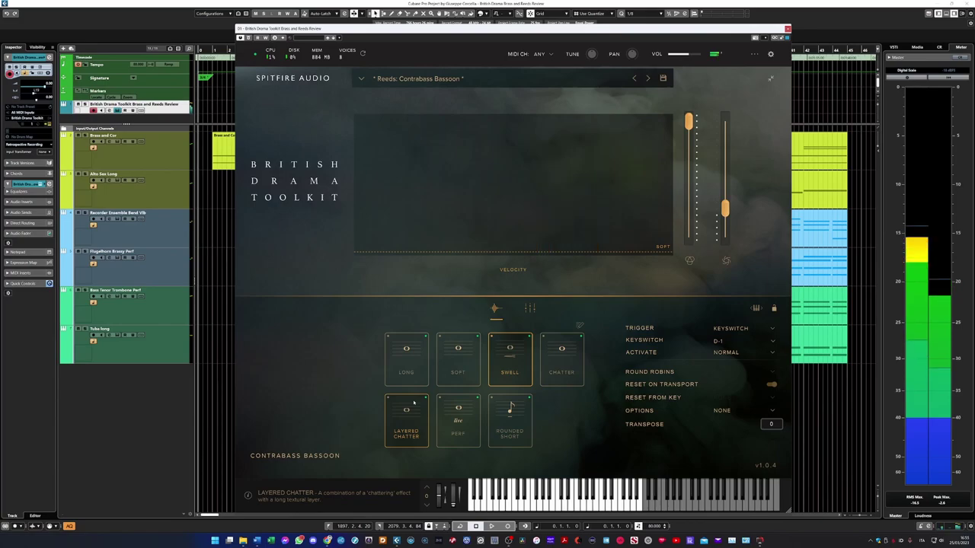
pyautogui.click(551, 356)
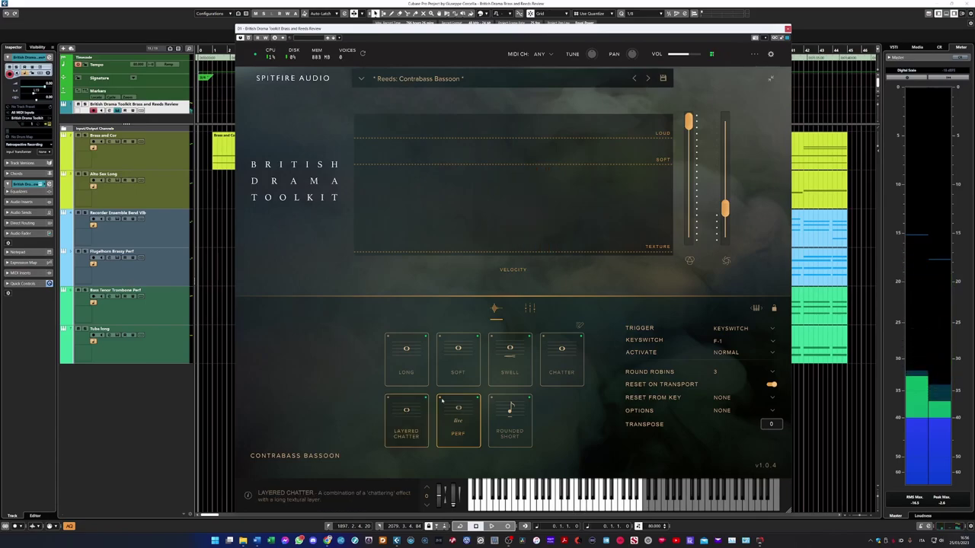
pyautogui.click(525, 376)
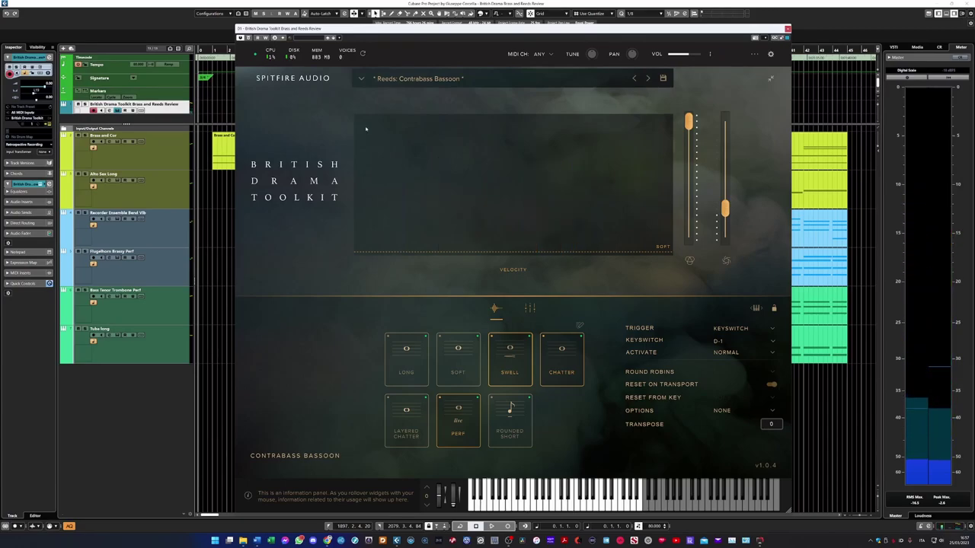
# Load the Cor Anglais preset, view its signal and envelope controls, and load the Oboe preset from the same Reeds section
pyautogui.click(416, 78)
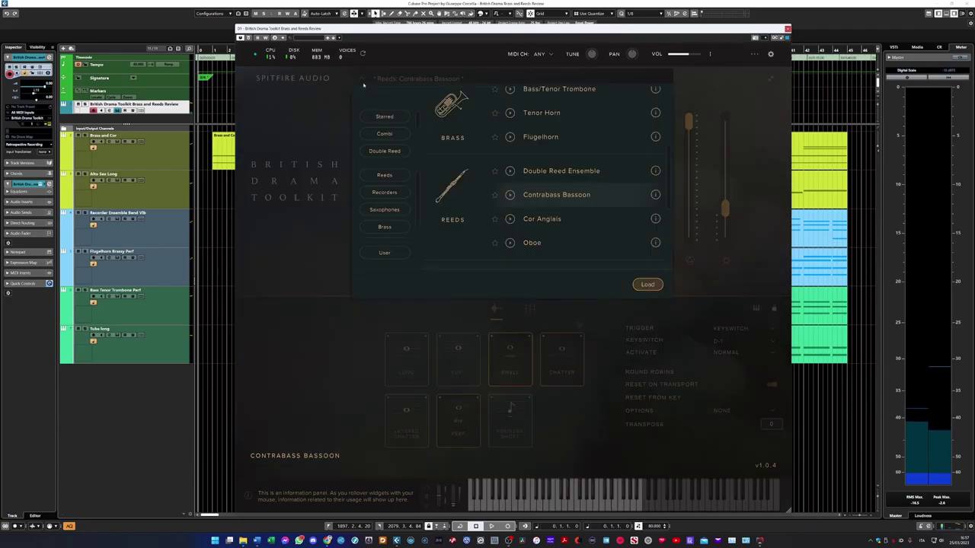
pyautogui.doubleClick(551, 219)
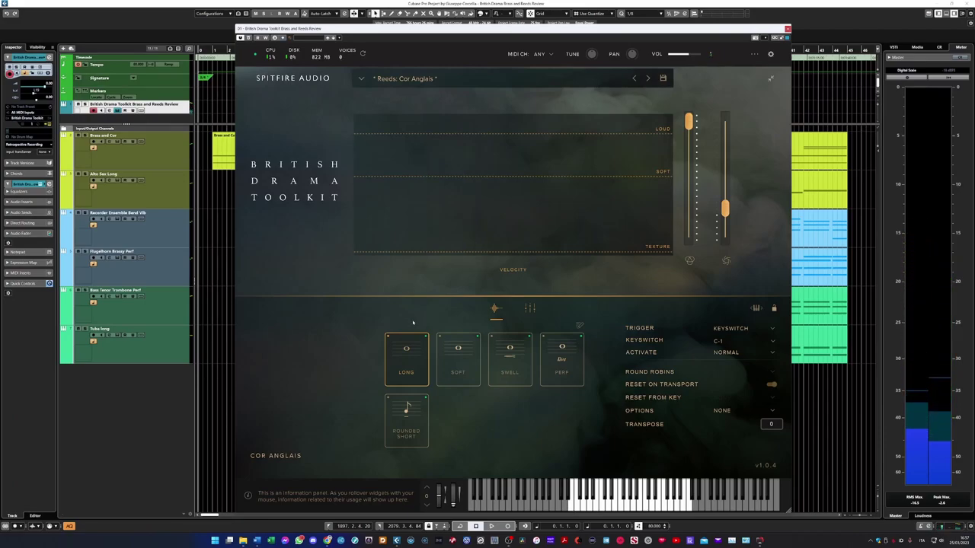
pyautogui.click(529, 308)
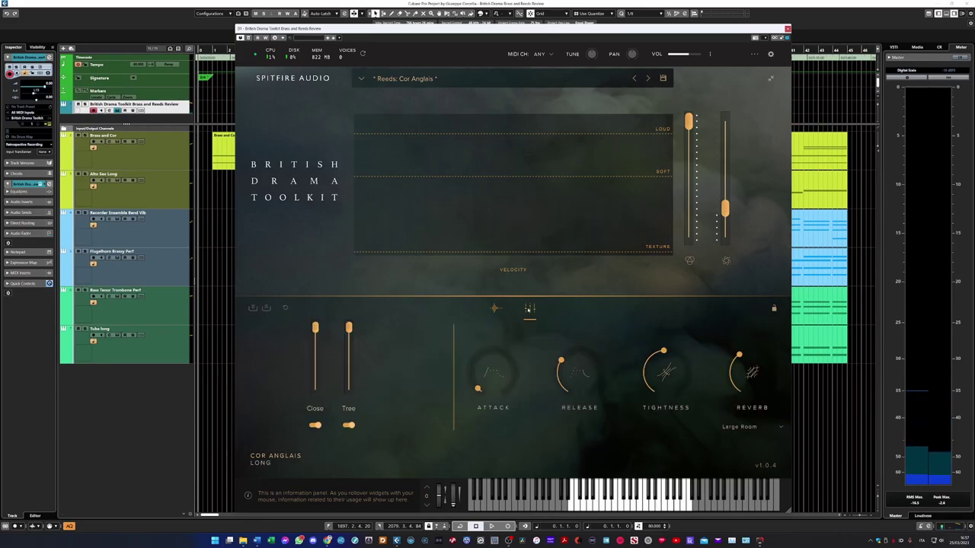
pyautogui.click(361, 79)
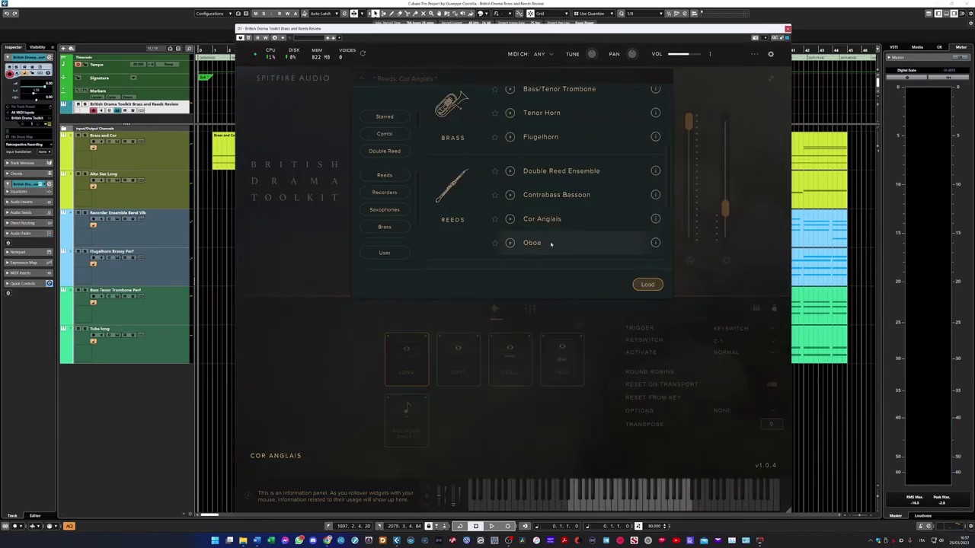
pyautogui.click(551, 243)
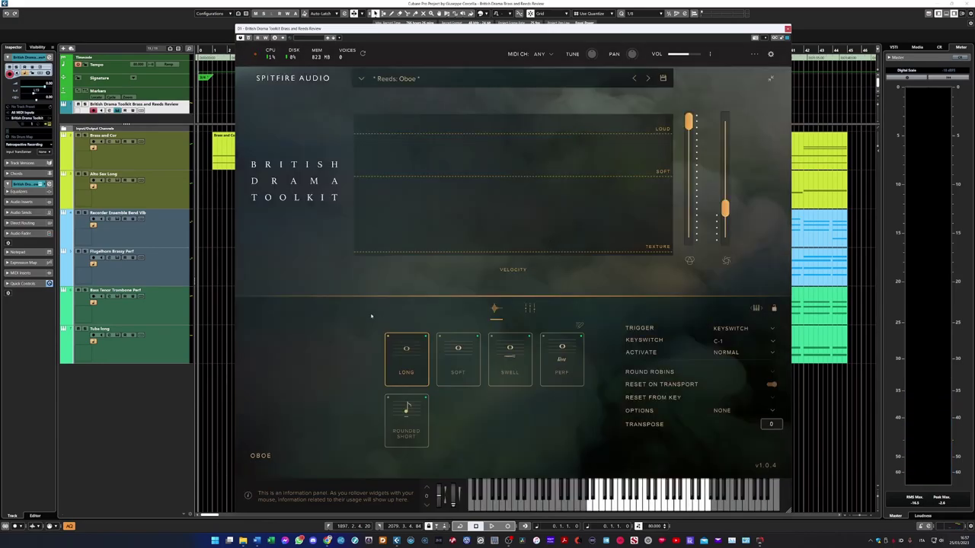
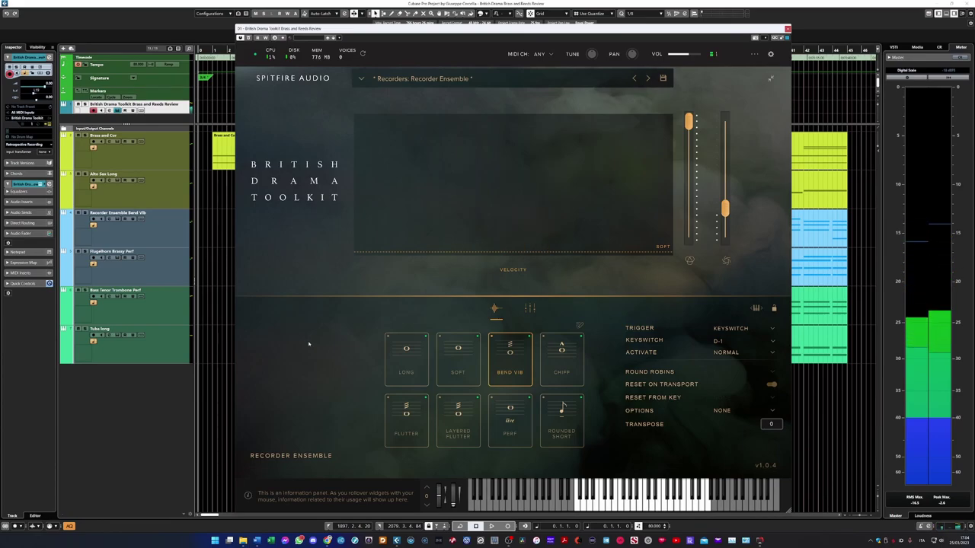
# Audition the Recorder Ensemble's Chiff, Flutter and Perf articulations
pyautogui.click(556, 351)
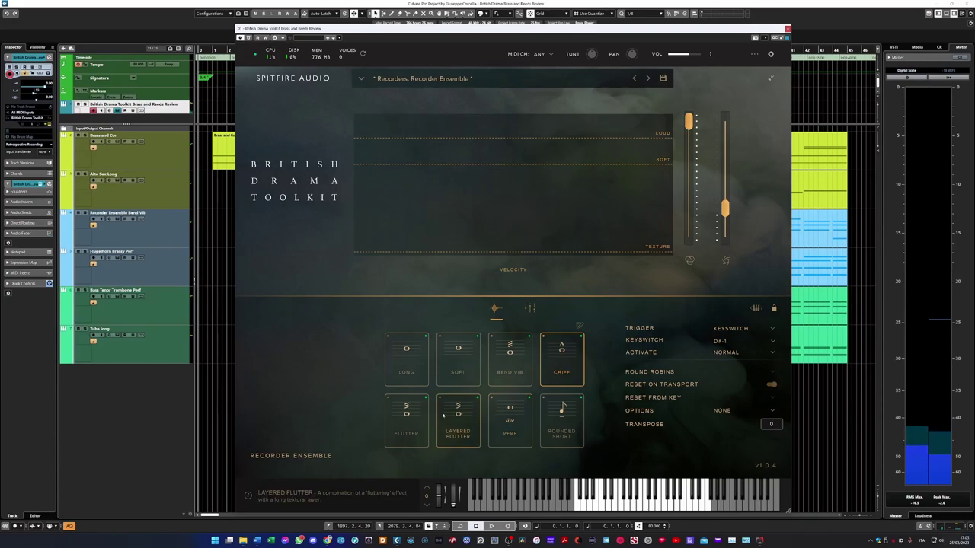
pyautogui.click(389, 428)
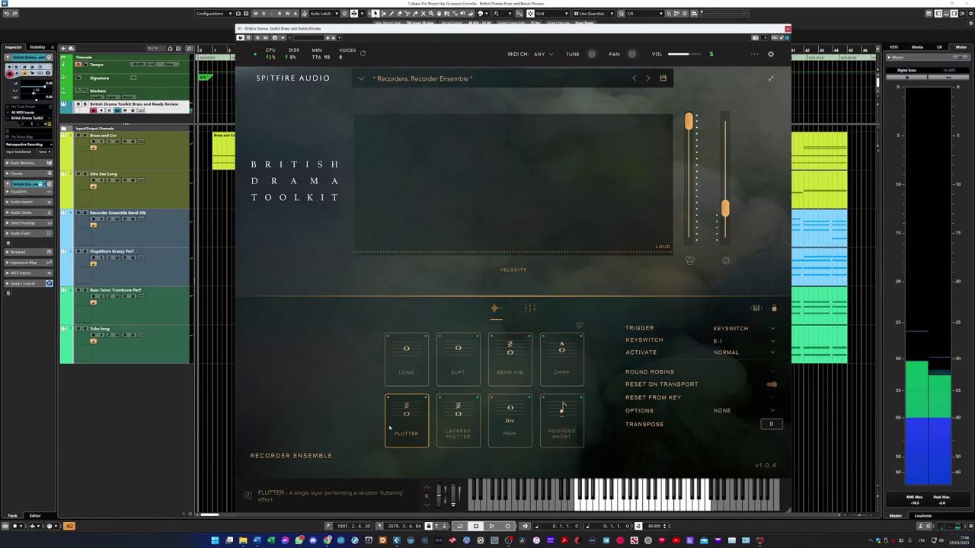
pyautogui.click(508, 420)
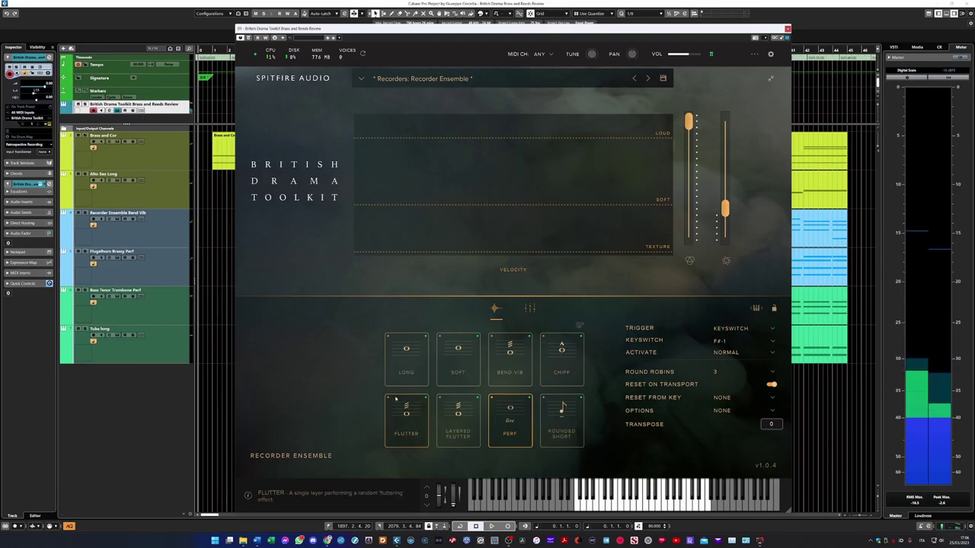
# Load the Bass Sax preset and select its Layered Chatter articulation, and load the Alto Sax preset from the Saxophones section
pyautogui.click(364, 82)
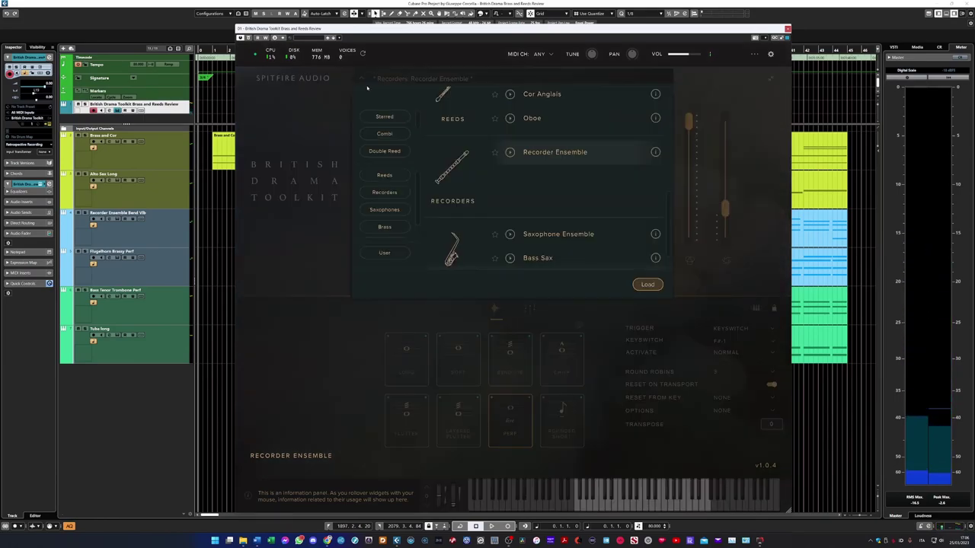
pyautogui.scroll(-1, 519, 182)
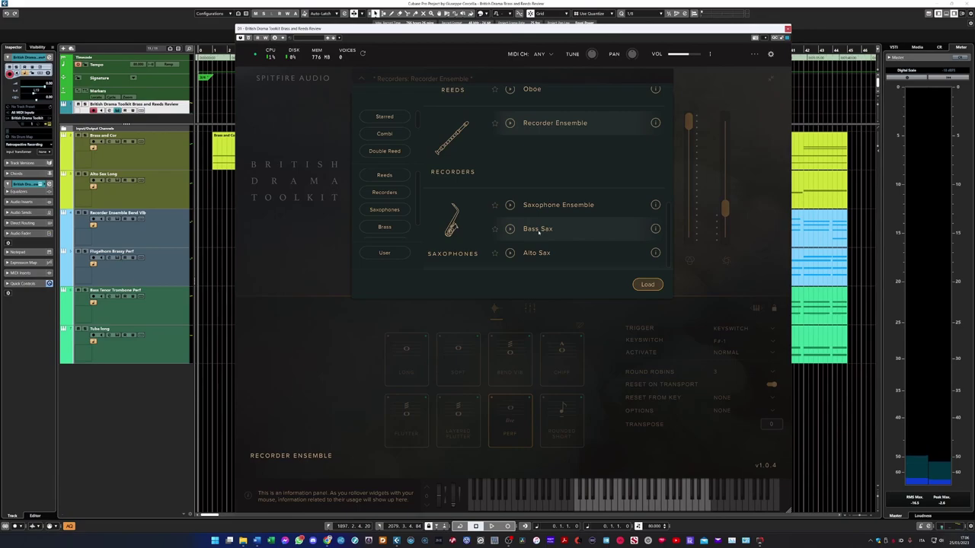
pyautogui.doubleClick(538, 229)
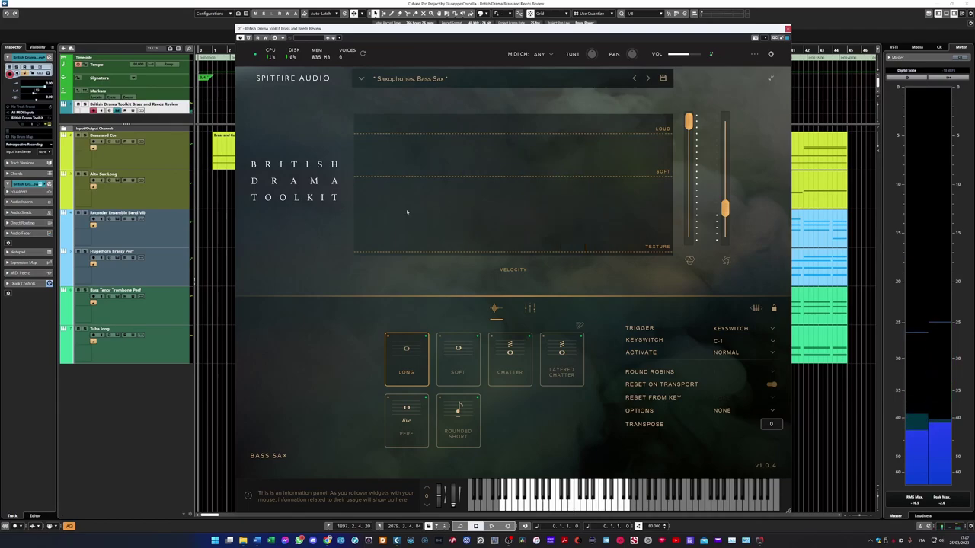
pyautogui.click(562, 356)
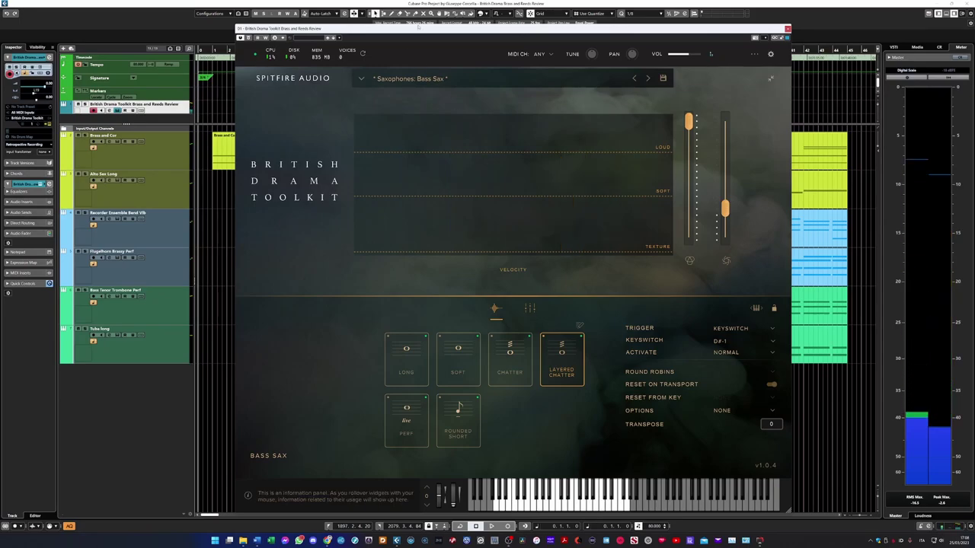
pyautogui.click(362, 80)
pyautogui.doubleClick(537, 253)
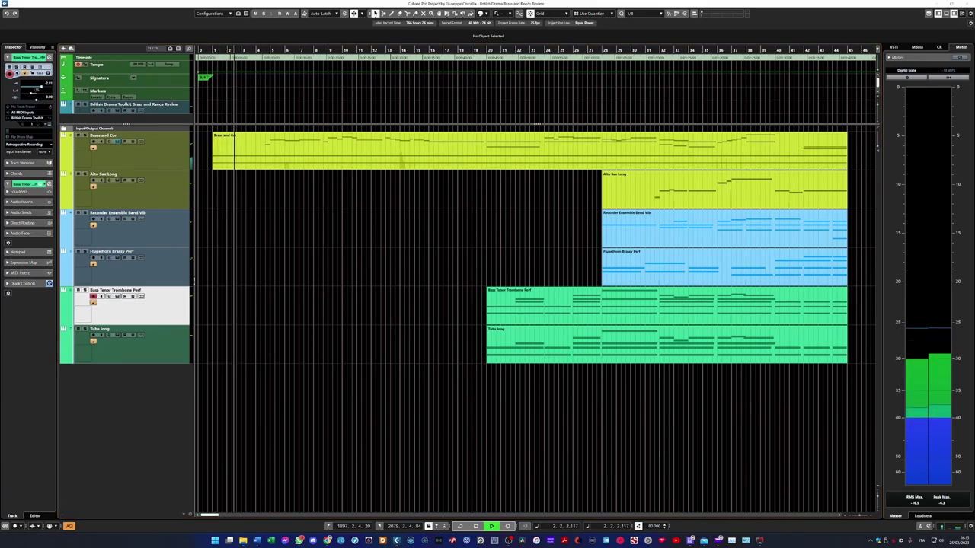
# Show the Brass and Cor track's instrument while the demo plays, move its window off the opening bars and close it
pyautogui.moveTo(974, 83); pyautogui.dragTo(403, 116)
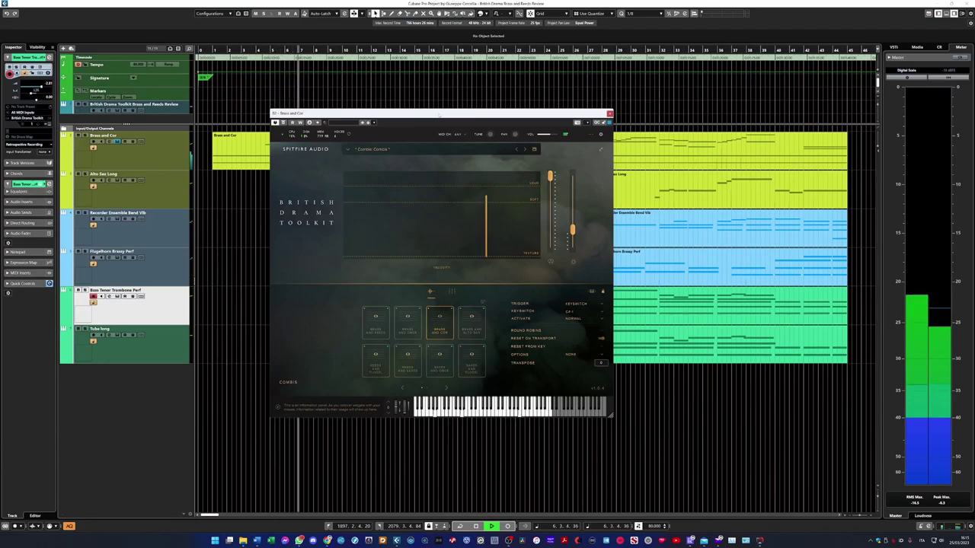
pyautogui.moveTo(454, 116); pyautogui.dragTo(561, 177)
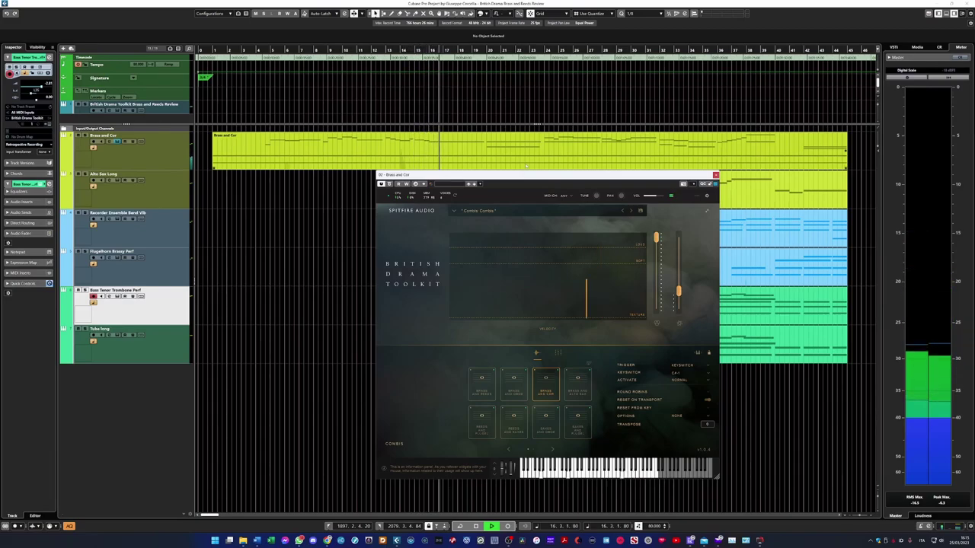
pyautogui.click(716, 175)
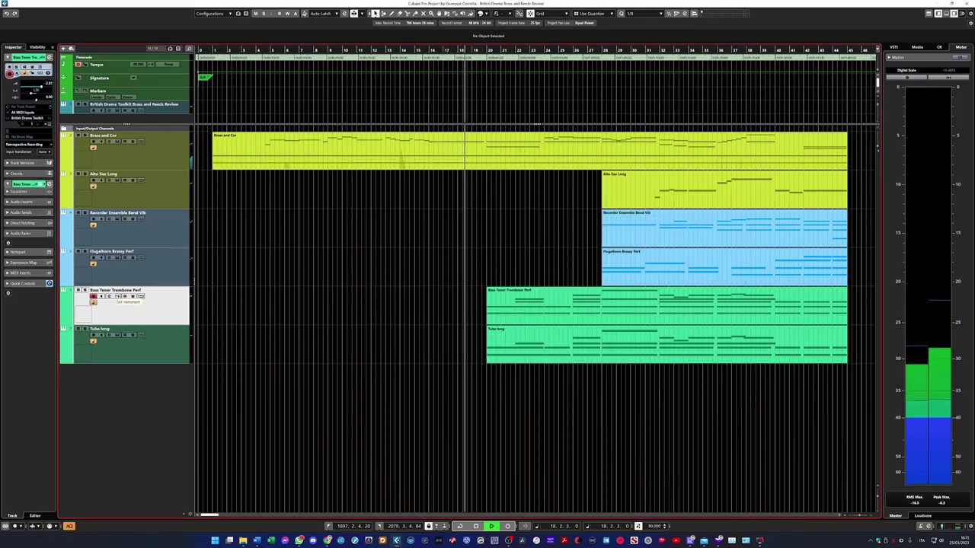
# Open the Bass Tenor Trombone Perf track's instrument during playback, move its window aside to view the patch and close it
pyautogui.click(114, 296)
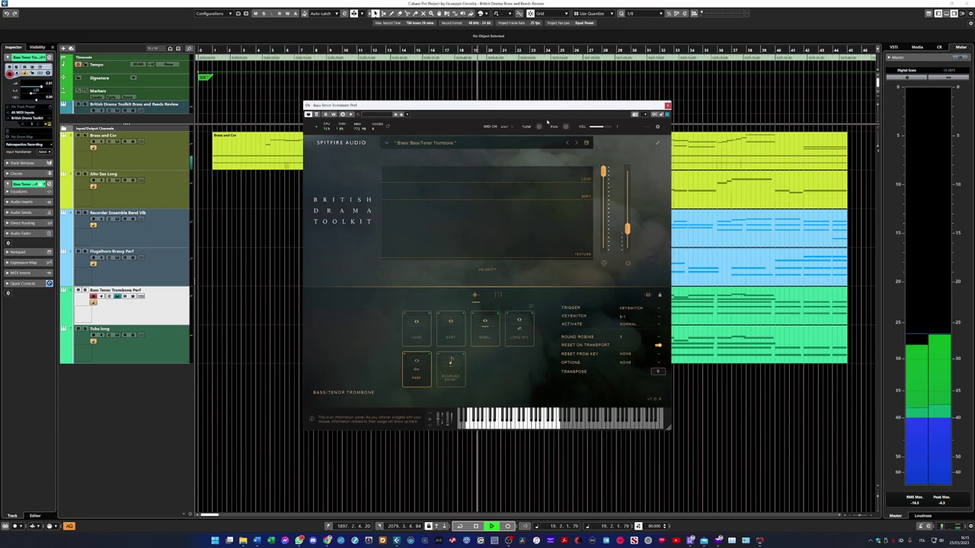
pyautogui.moveTo(516, 109); pyautogui.dragTo(579, 146)
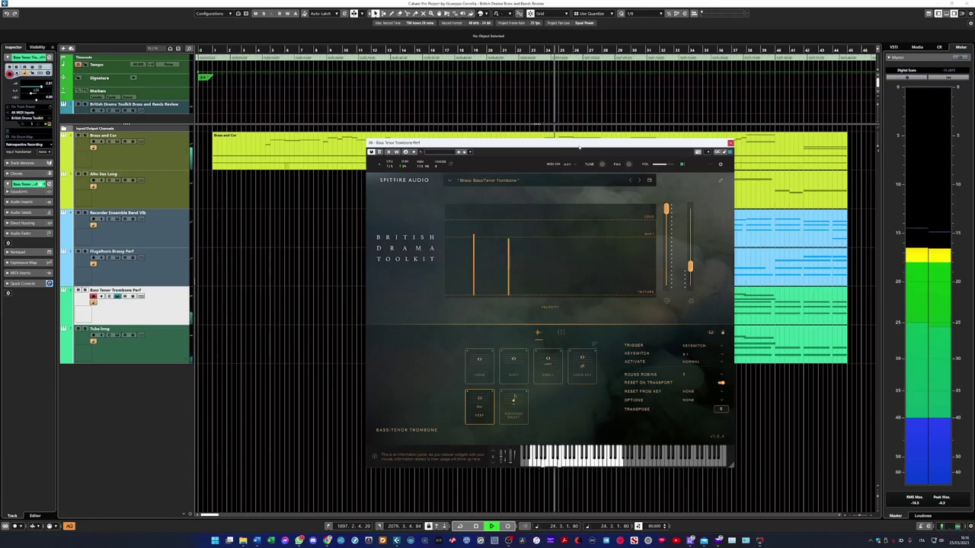
pyautogui.click(730, 144)
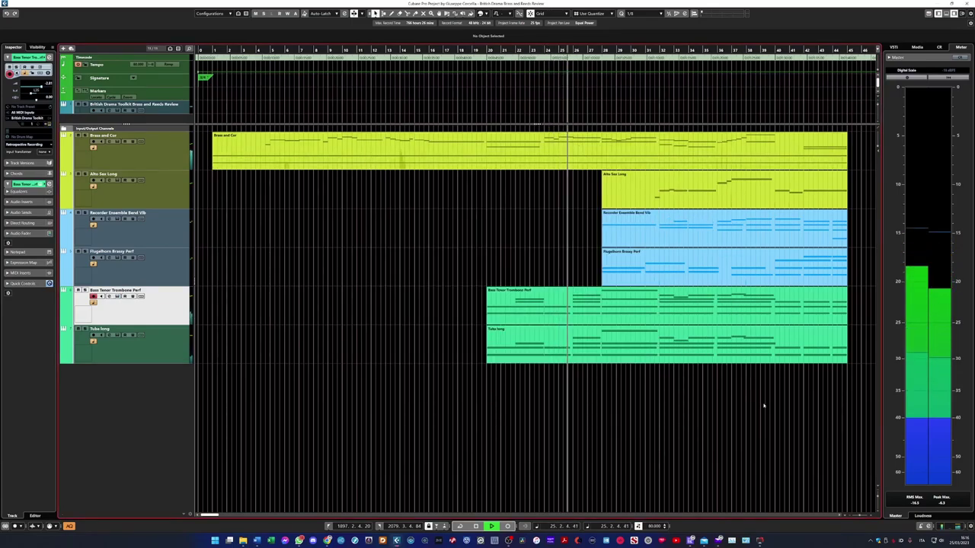
# Show the Tuba long track's instrument during playback, move its window aside to view the patch and close it
pyautogui.click(118, 336)
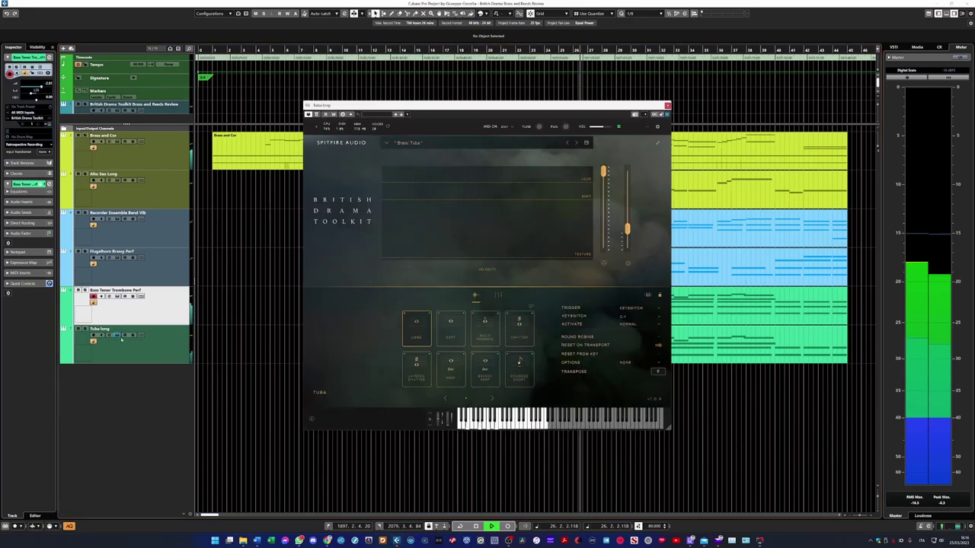
pyautogui.moveTo(563, 108); pyautogui.dragTo(478, 113)
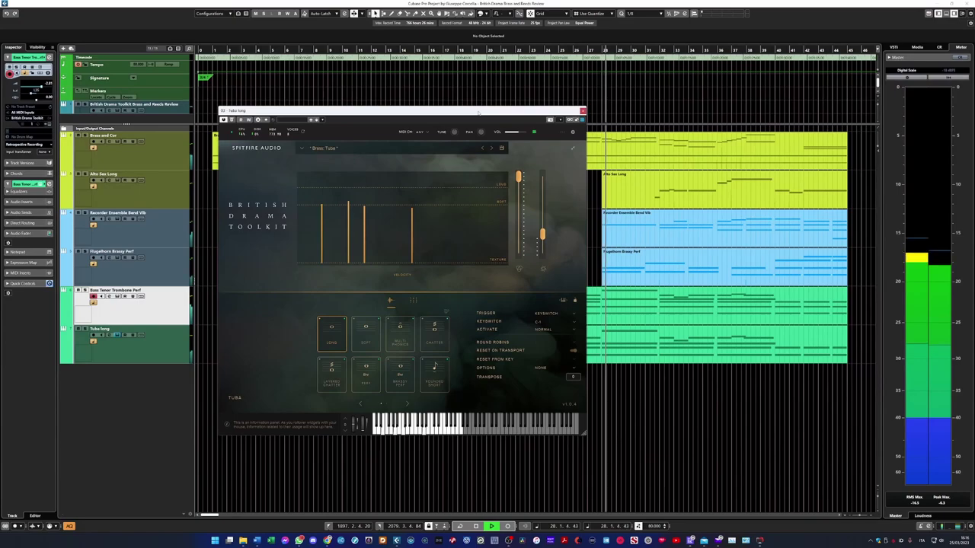
pyautogui.click(583, 112)
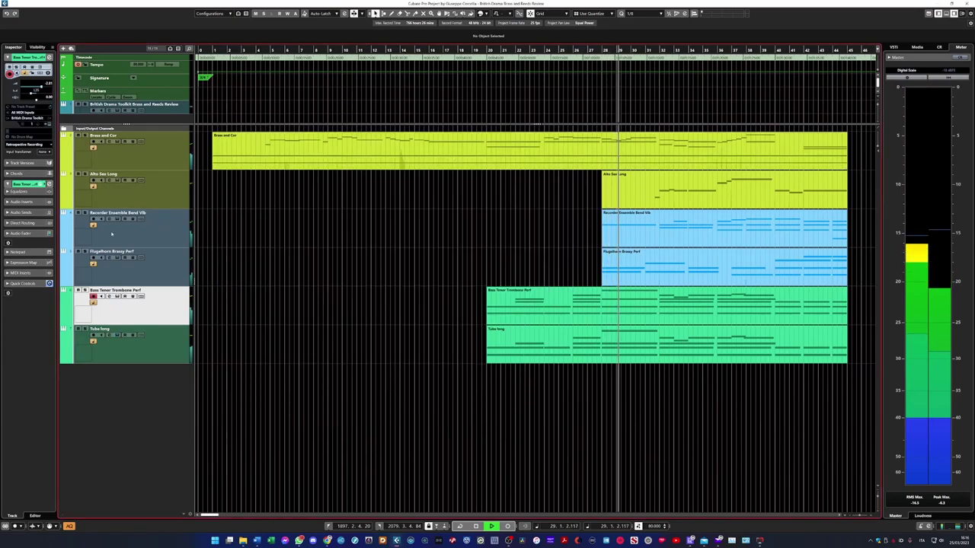
# View the Recorder Ensemble Bend Vib and Alto Sax Long tracks' instruments in turn while the demo plays, closing each one
pyautogui.click(117, 219)
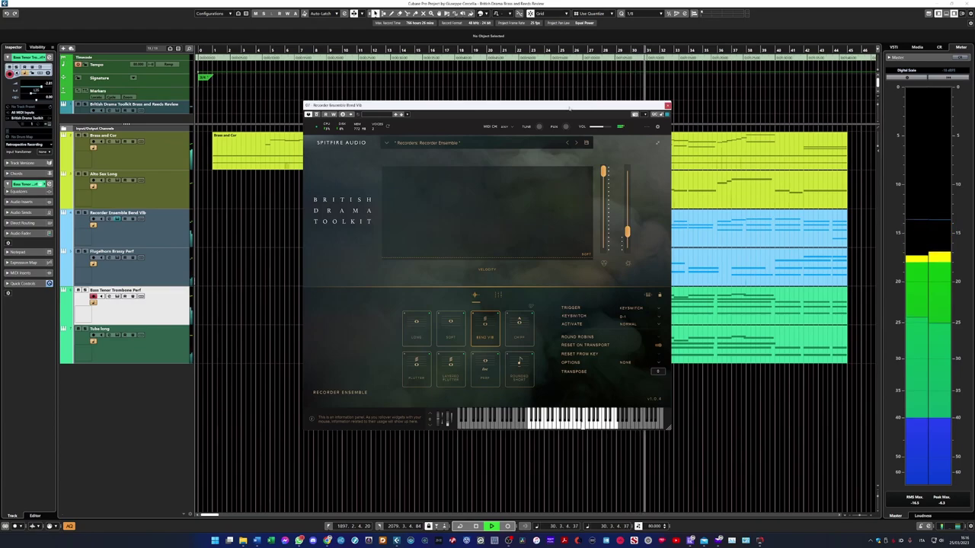
pyautogui.press('Escape')
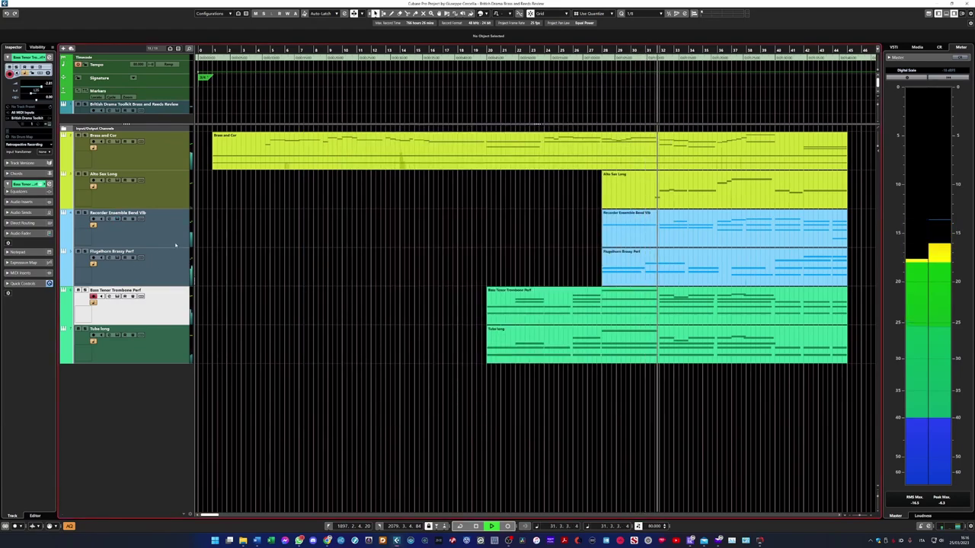
pyautogui.click(118, 181)
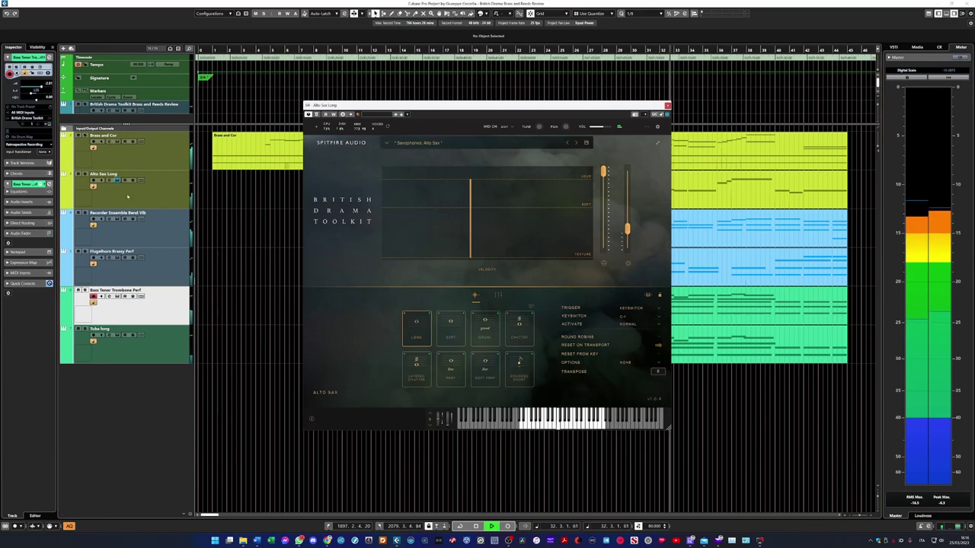
pyautogui.moveTo(558, 106); pyautogui.dragTo(466, 129)
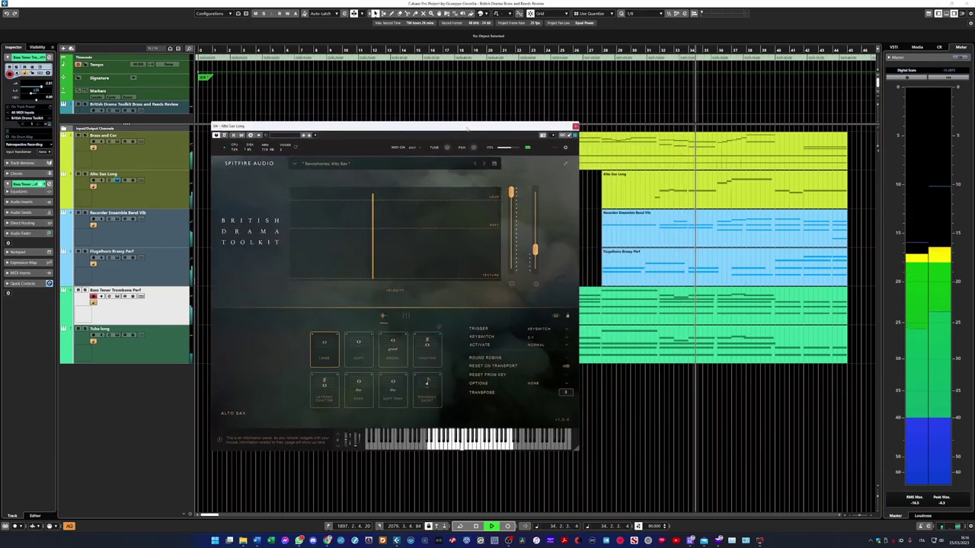
pyautogui.click(576, 127)
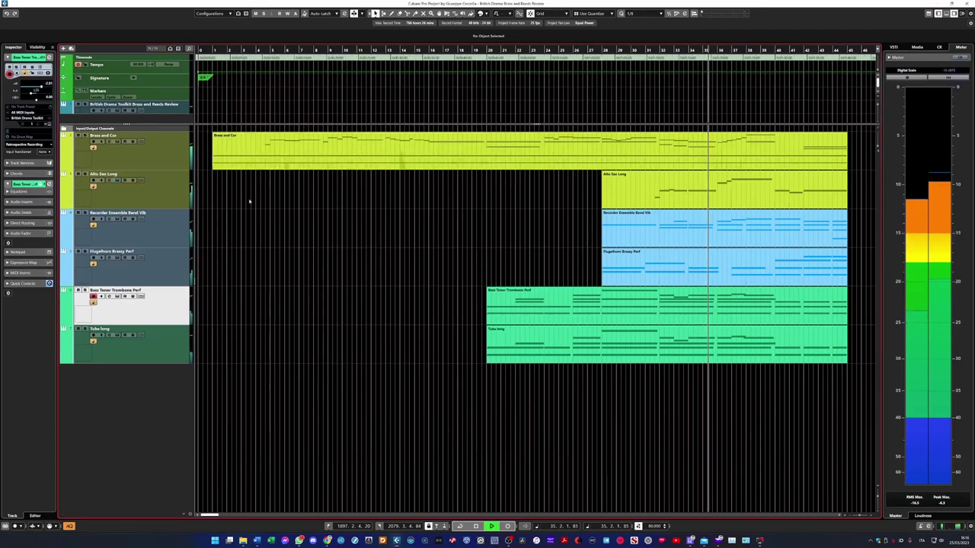
# Open the Flugelhorn Brassy Perf track's instrument during playback, shift its window off the playing bars and close it
pyautogui.click(165, 251)
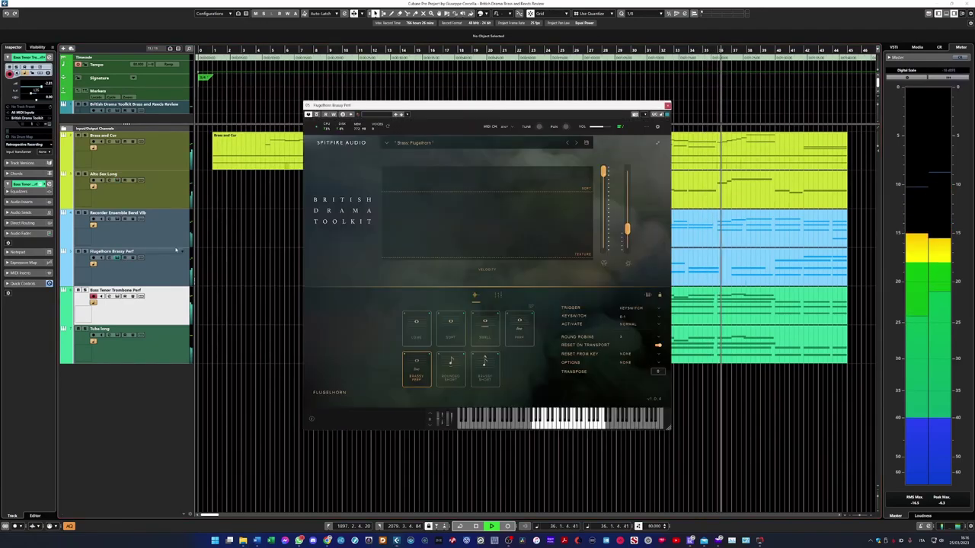
pyautogui.moveTo(604, 110); pyautogui.dragTo(552, 125)
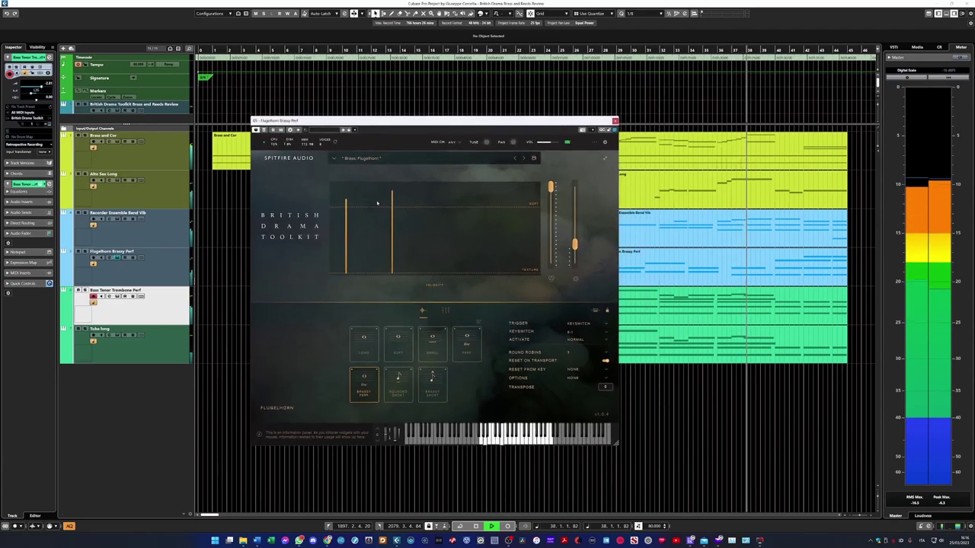
pyautogui.click(117, 258)
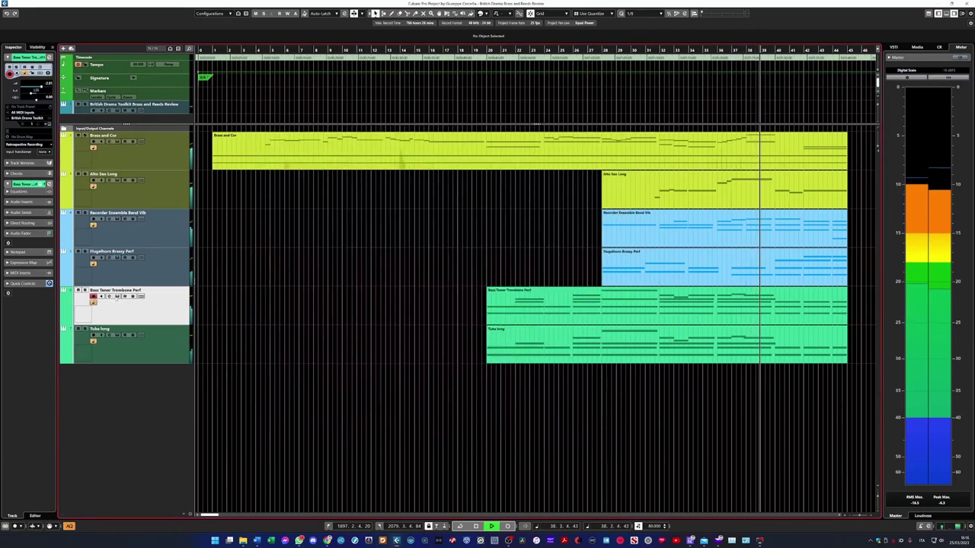
# Bring up the Bass Tenor Trombone Perf track's instrument again while the demo continues playing
pyautogui.click(116, 296)
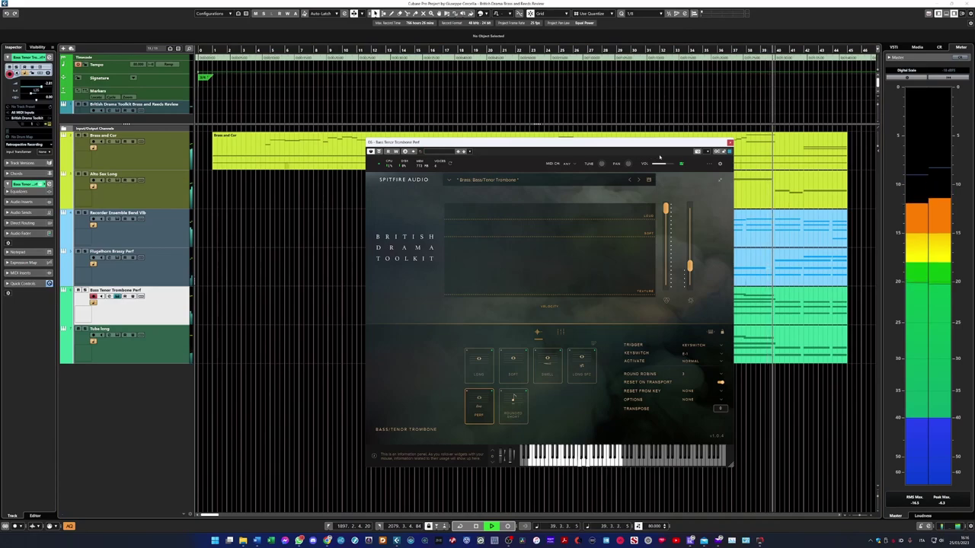